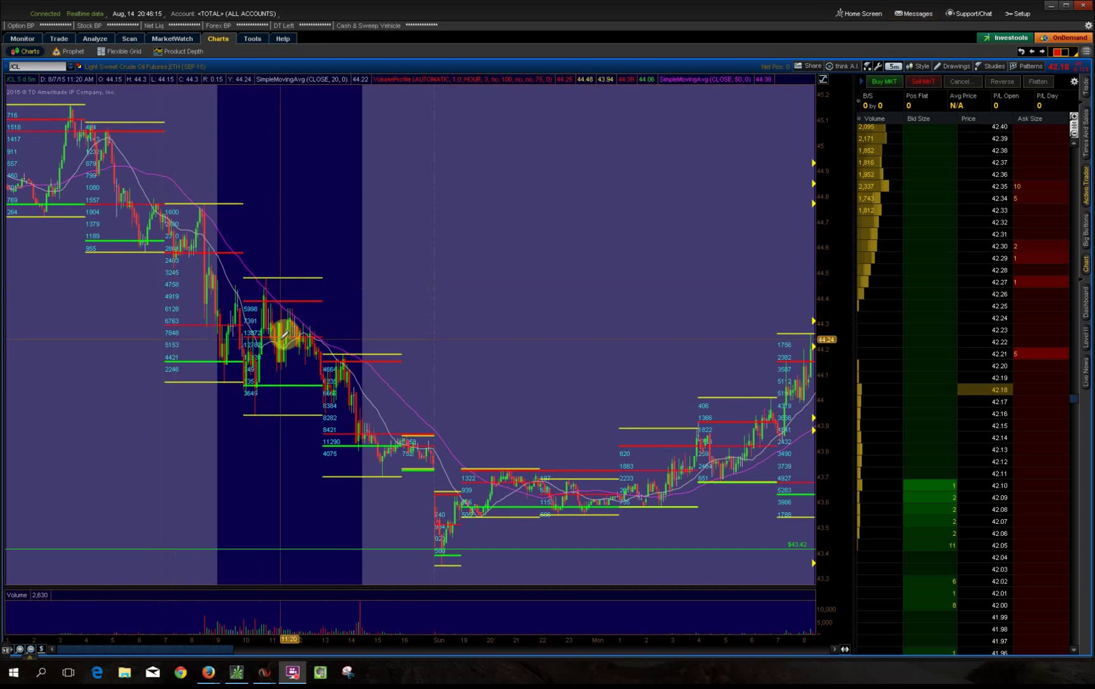
# Remove the existing VolumeProfile study from the crude oil chart and add a fresh VolumeProfile study
pyautogui.moveTo(283, 334); pyautogui.dragTo(6, 270)
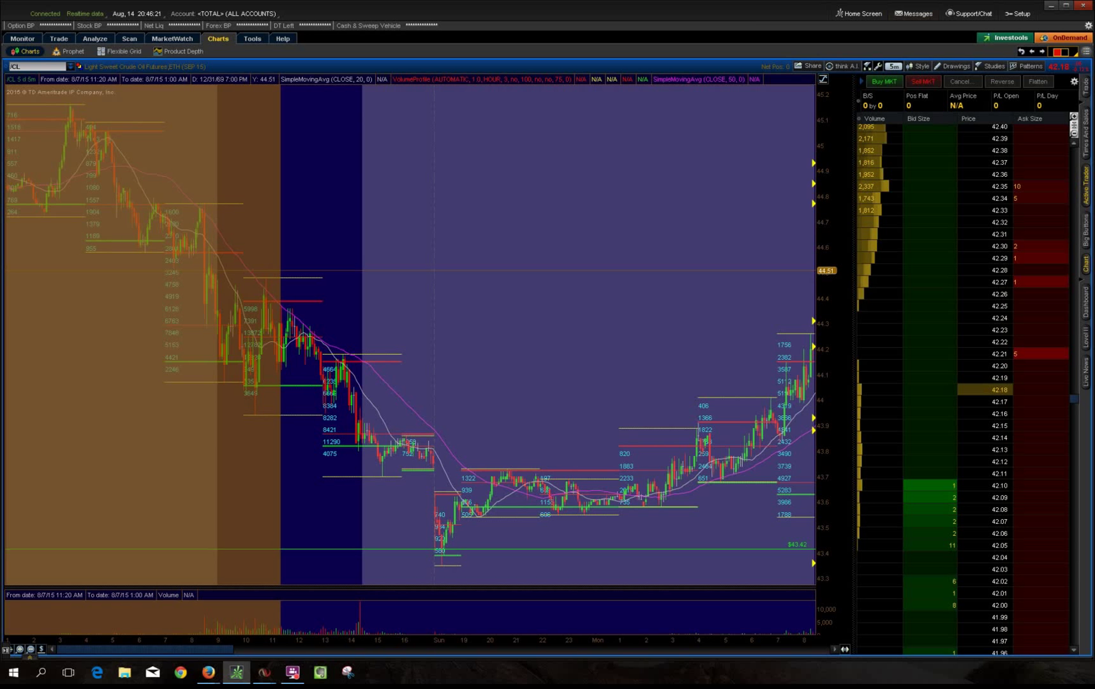
pyautogui.click(223, 277)
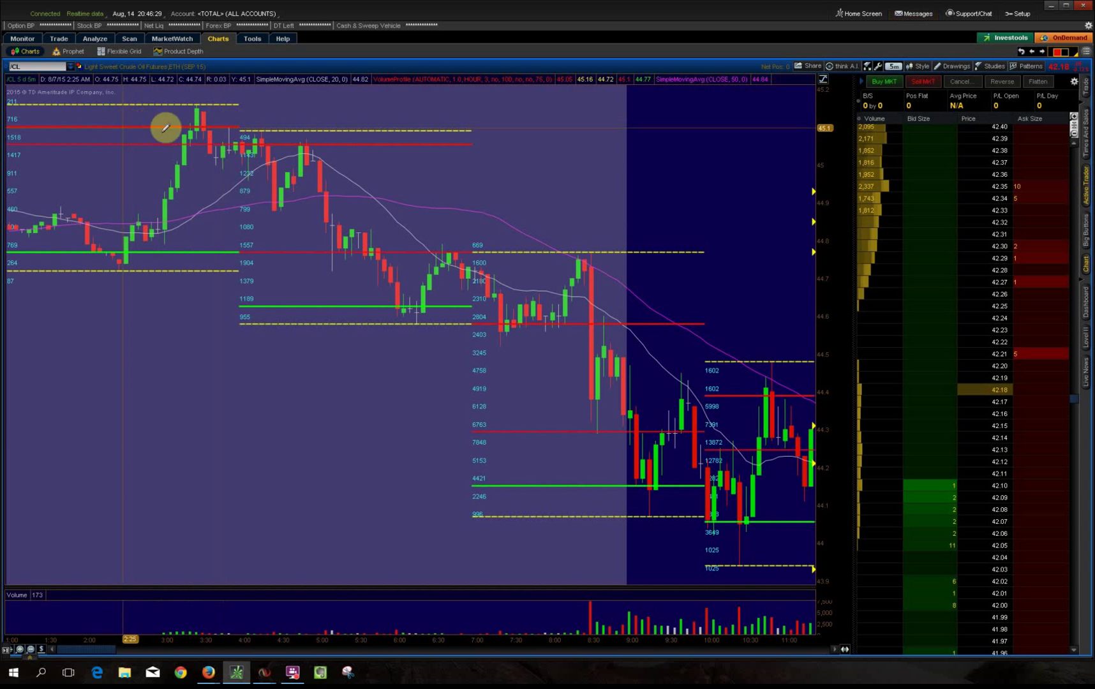
pyautogui.click(992, 65)
pyautogui.click(1001, 101)
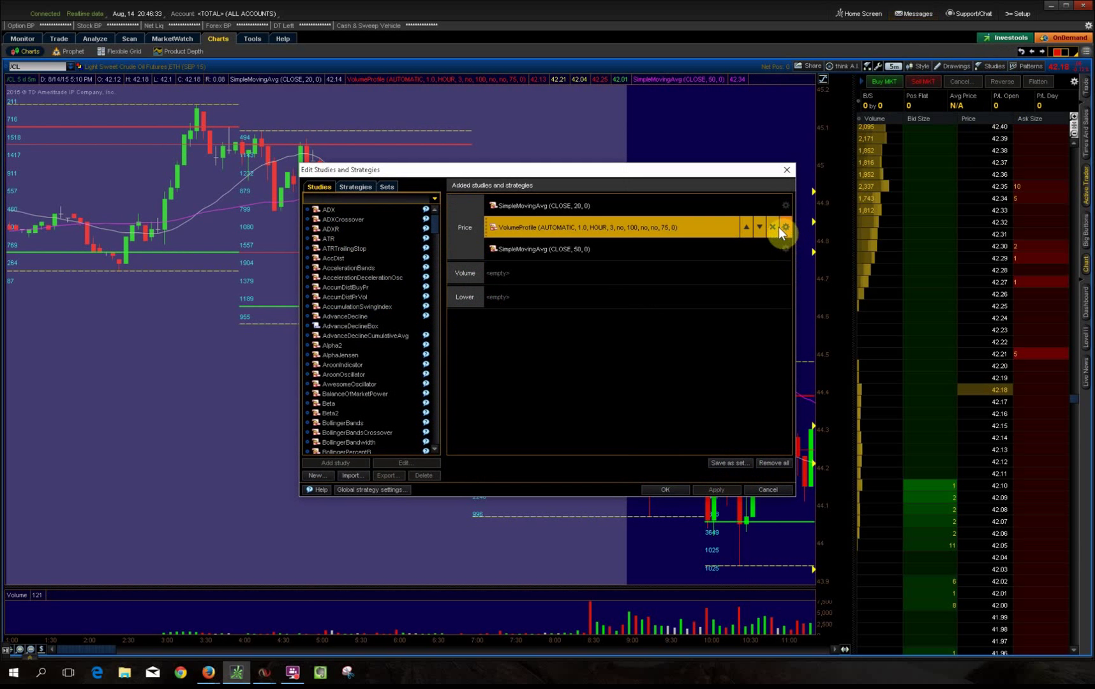
pyautogui.click(773, 226)
pyautogui.click(375, 195)
pyautogui.write('volum')
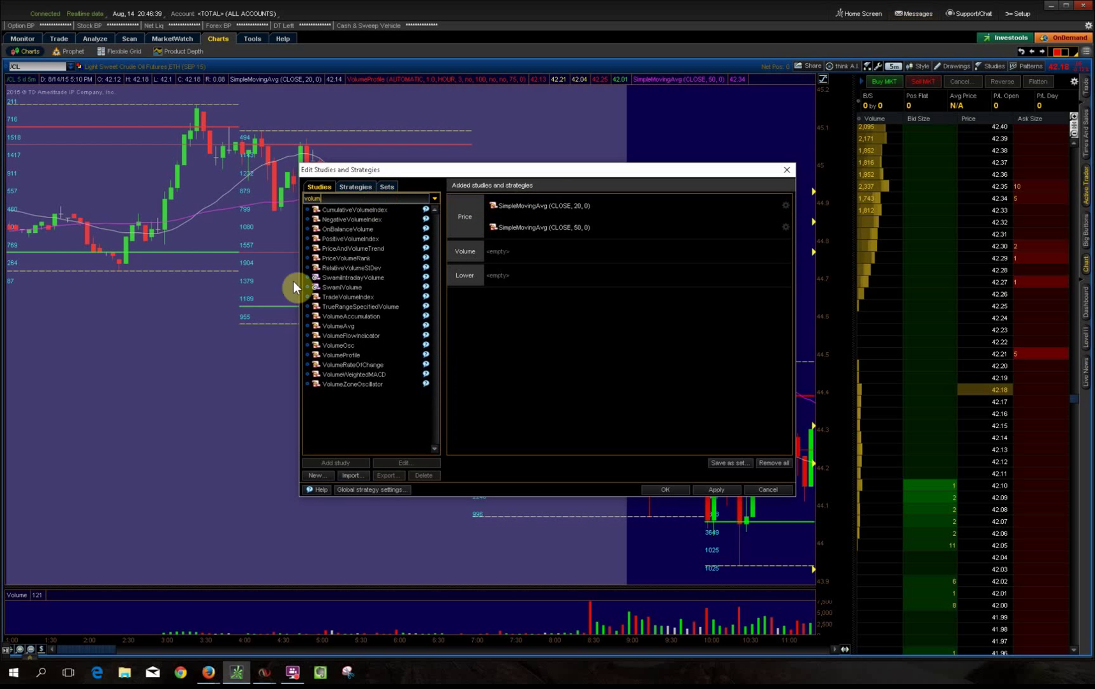
pyautogui.doubleClick(364, 354)
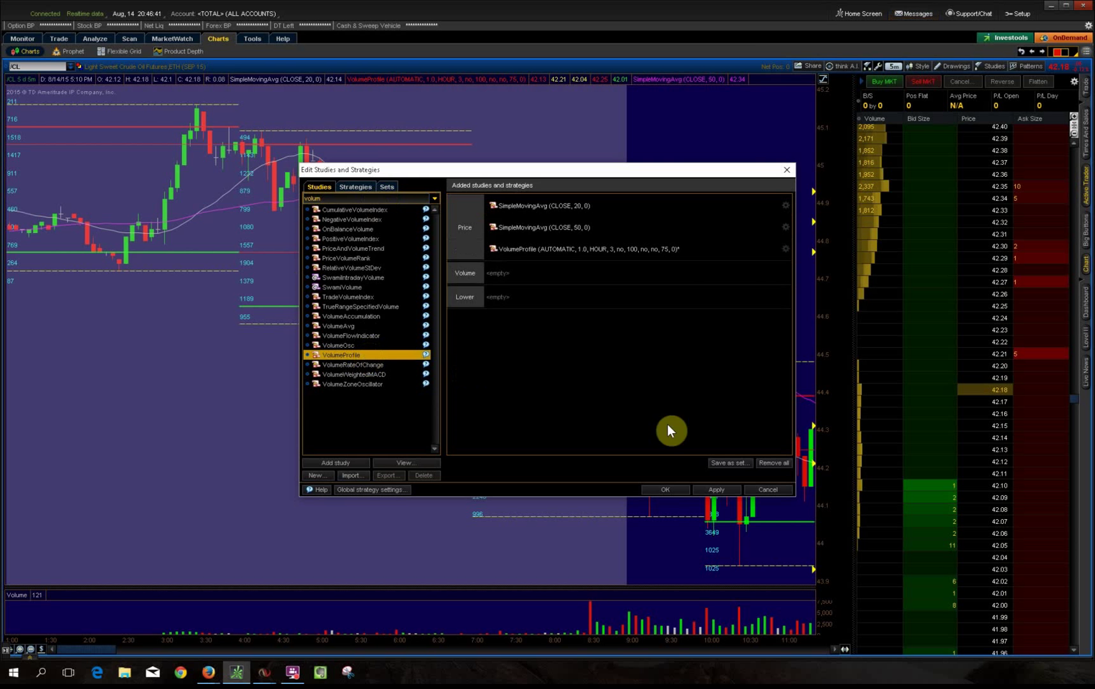
pyautogui.click(665, 490)
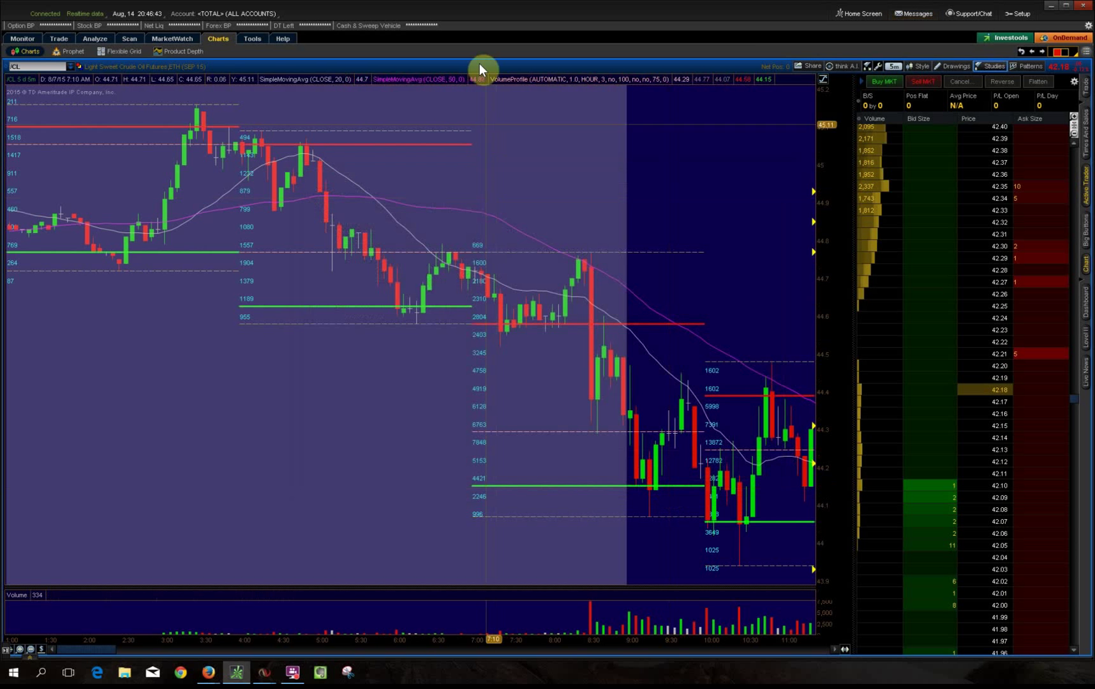
# Review the VolumeProfile study's input settings and its ProfileHigh and ProfileLow plot settings
pyautogui.click(990, 66)
pyautogui.click(993, 104)
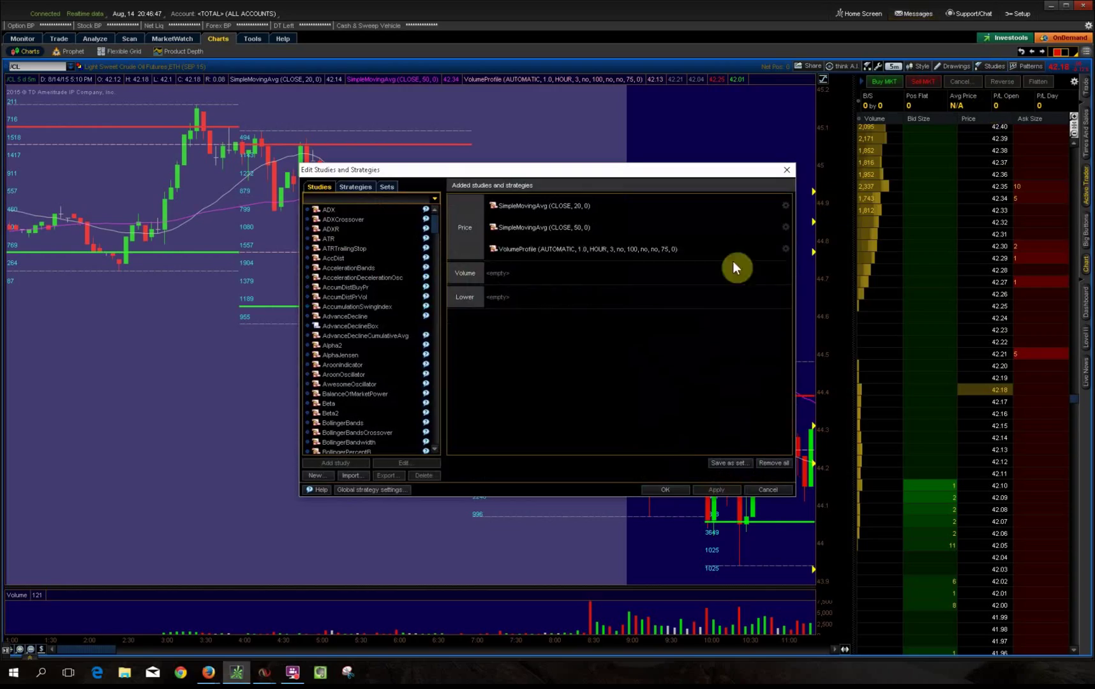
pyautogui.click(785, 249)
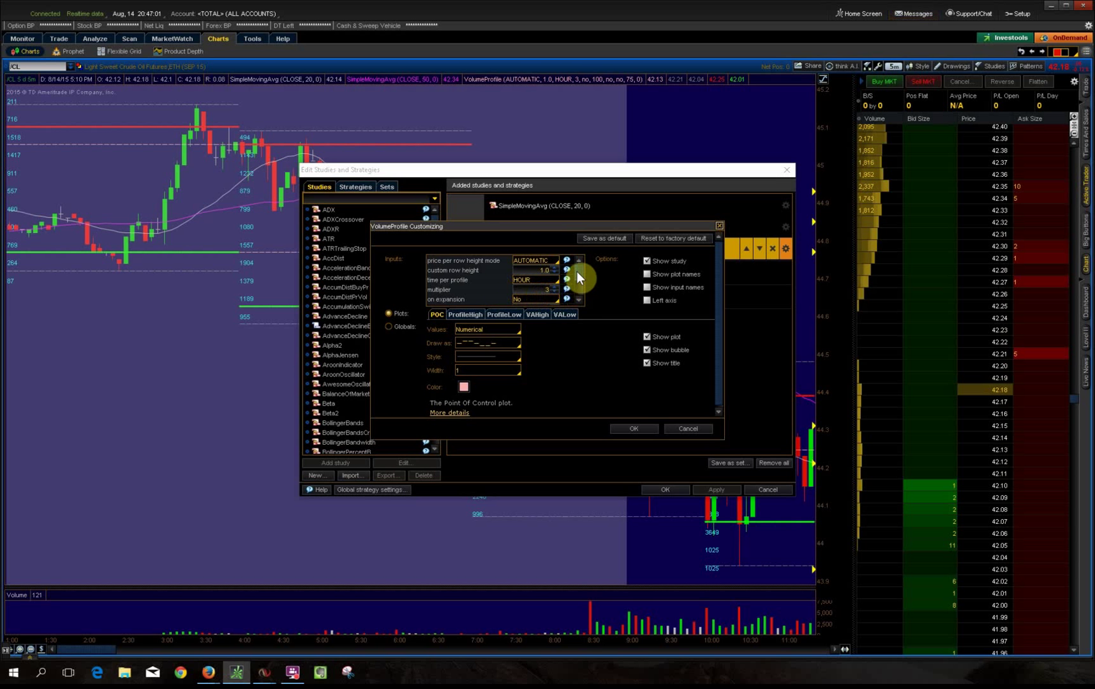
pyautogui.moveTo(577, 271); pyautogui.dragTo(570, 292)
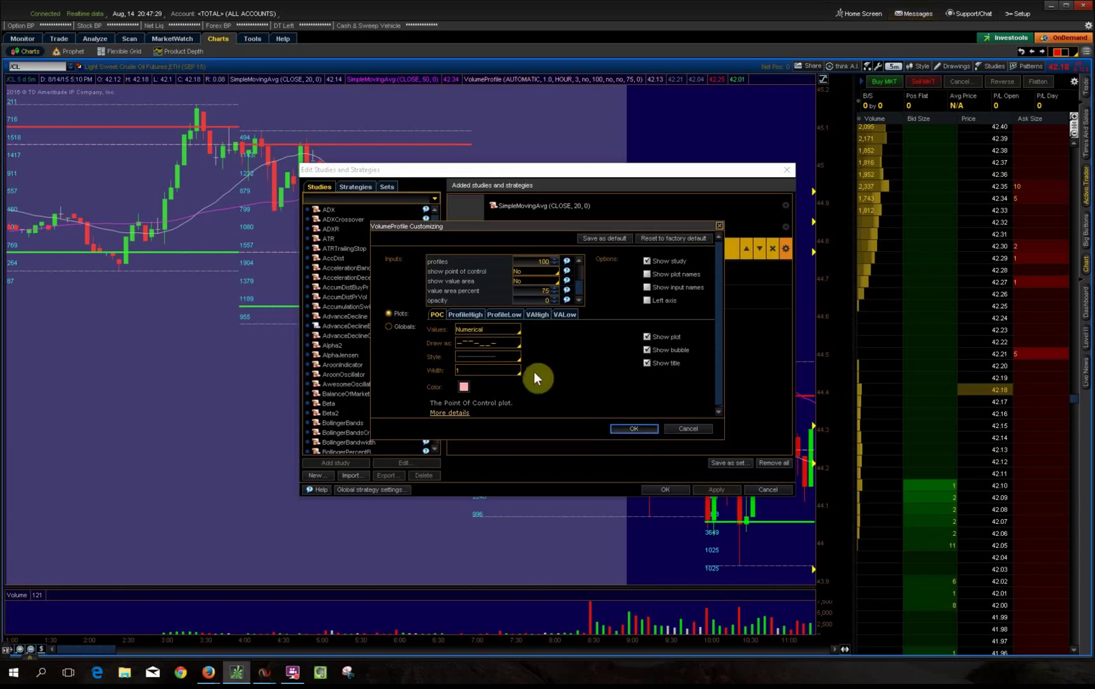
pyautogui.click(458, 314)
pyautogui.click(509, 314)
# Set the VolumeProfile study's VAHigh plot to draw as a continuous line and apply it to the chart
pyautogui.click(538, 314)
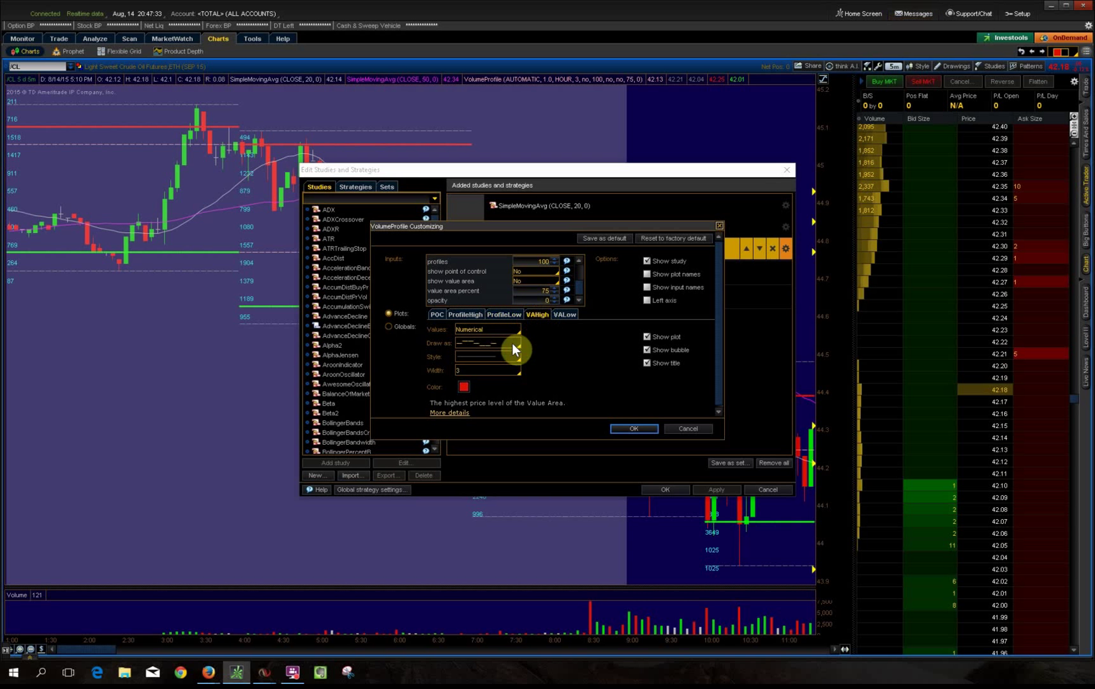
pyautogui.click(511, 343)
pyautogui.moveTo(515, 391); pyautogui.dragTo(516, 380)
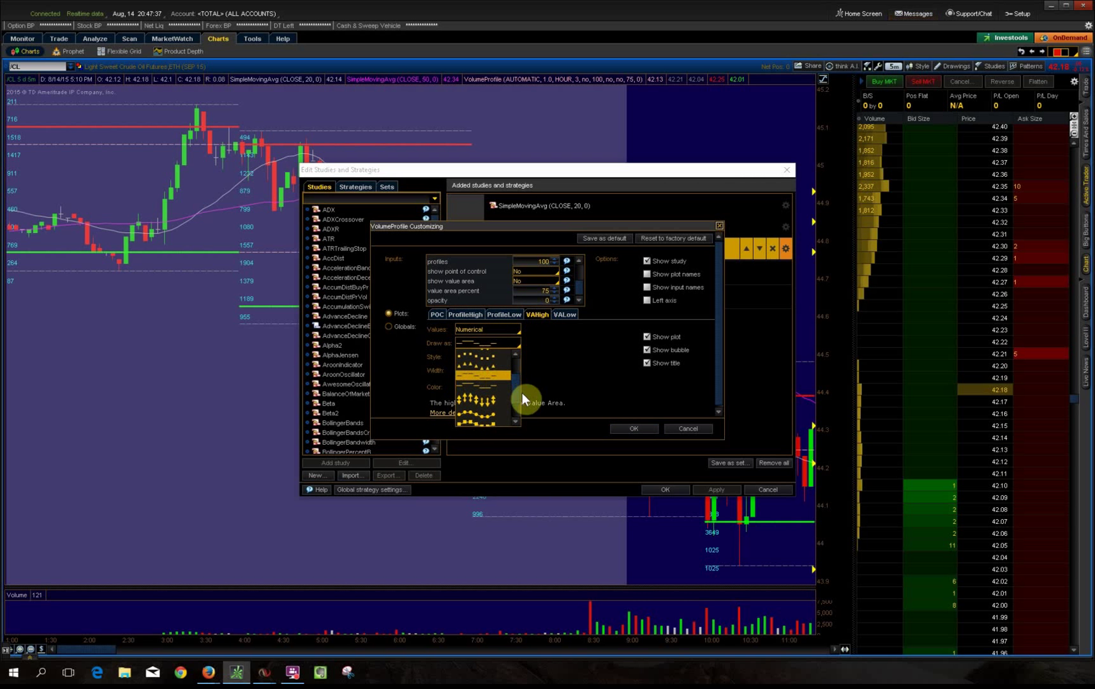
pyautogui.scroll(3, 518, 393)
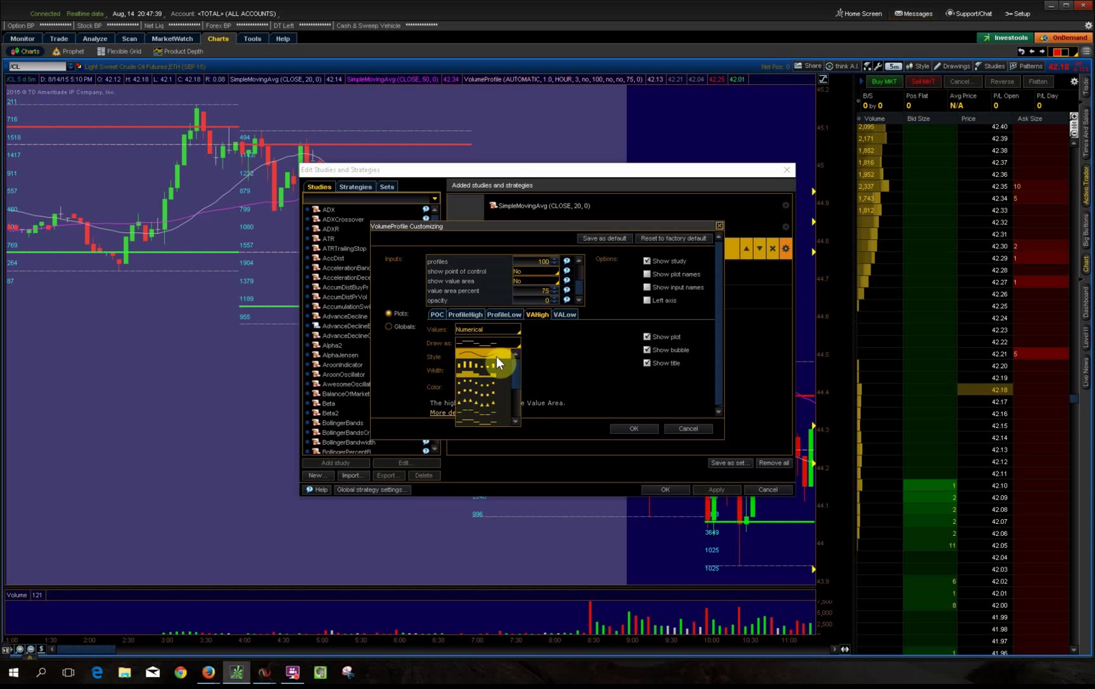
pyautogui.click(497, 357)
pyautogui.click(625, 426)
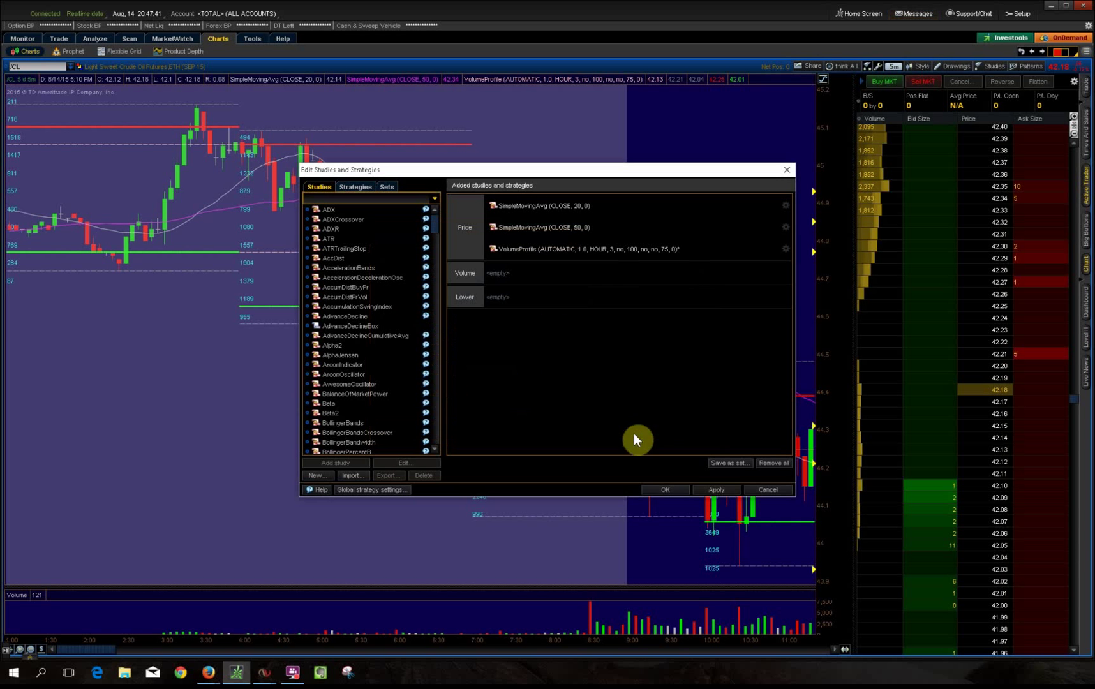
pyautogui.moveTo(502, 174); pyautogui.dragTo(537, 178)
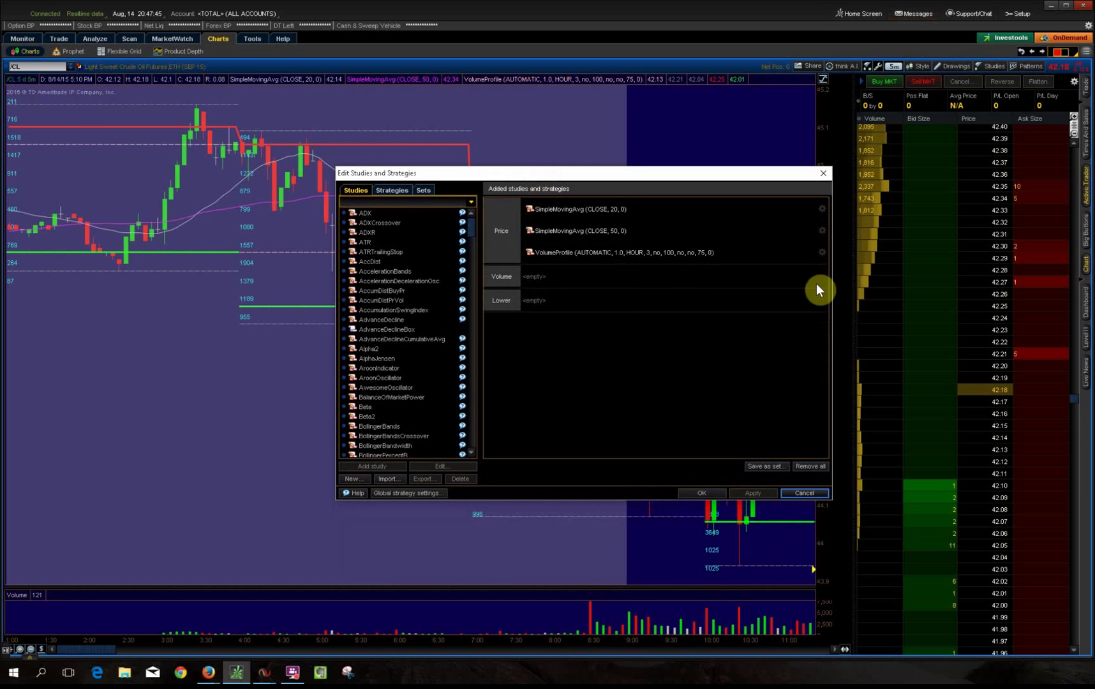
# Set the VAHigh plot of the VolumeProfile study back to horizontal segments, check the VALow plot settings, and apply the changes
pyautogui.click(821, 253)
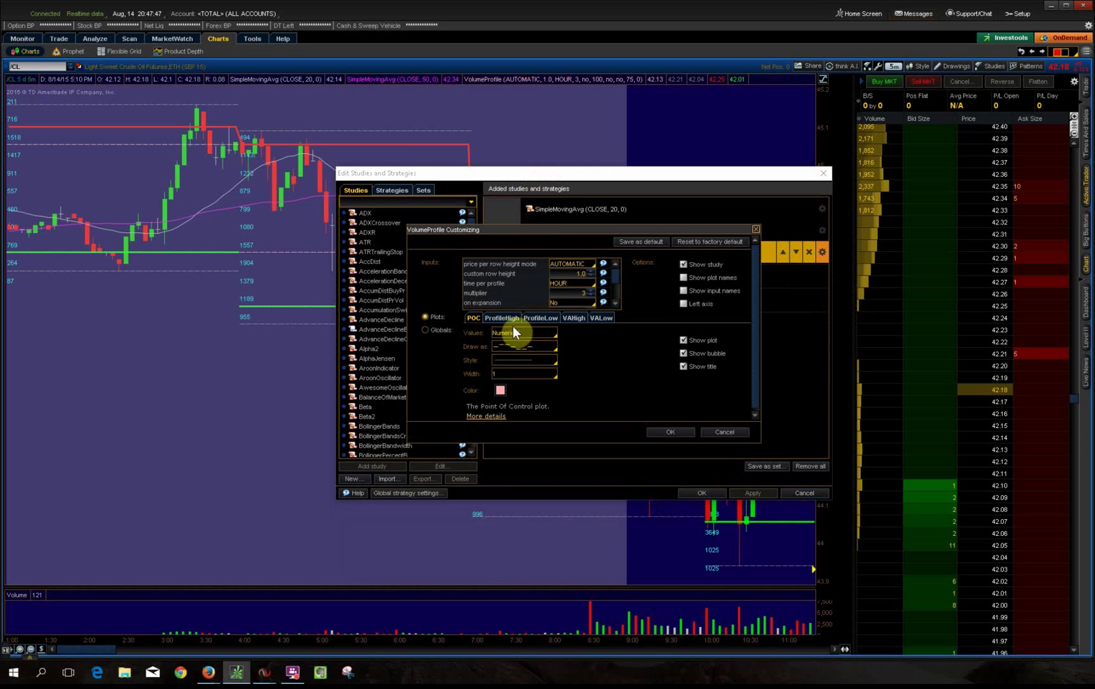
pyautogui.click(537, 346)
pyautogui.click(601, 317)
pyautogui.click(601, 317)
pyautogui.click(573, 317)
pyautogui.click(539, 345)
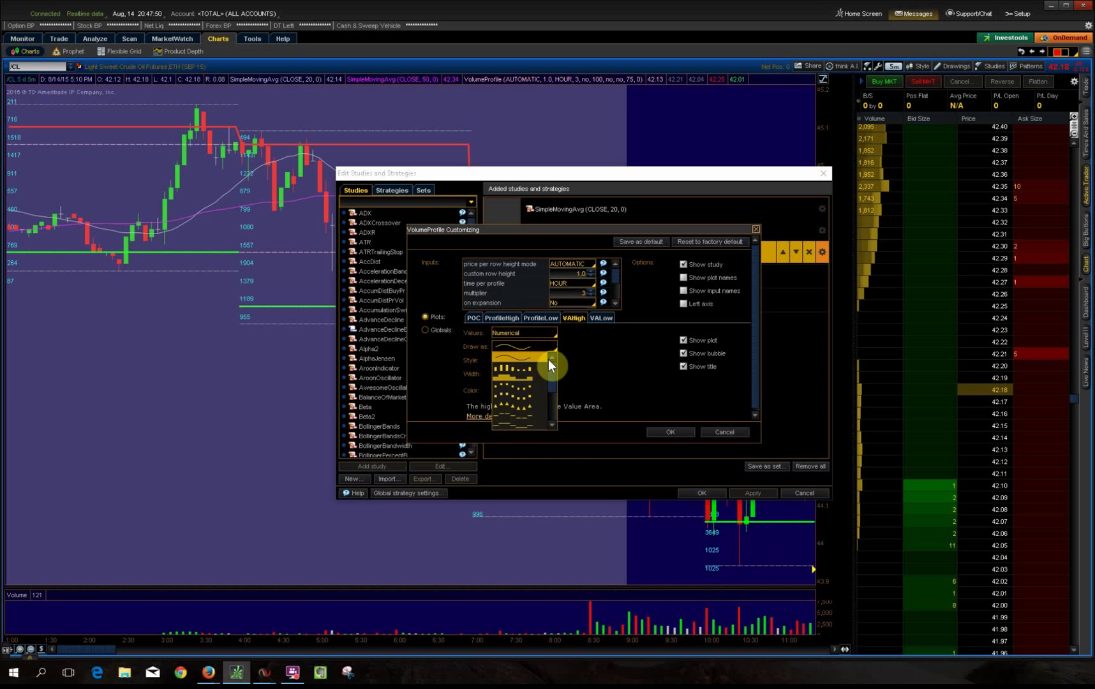
pyautogui.click(528, 421)
pyautogui.click(595, 317)
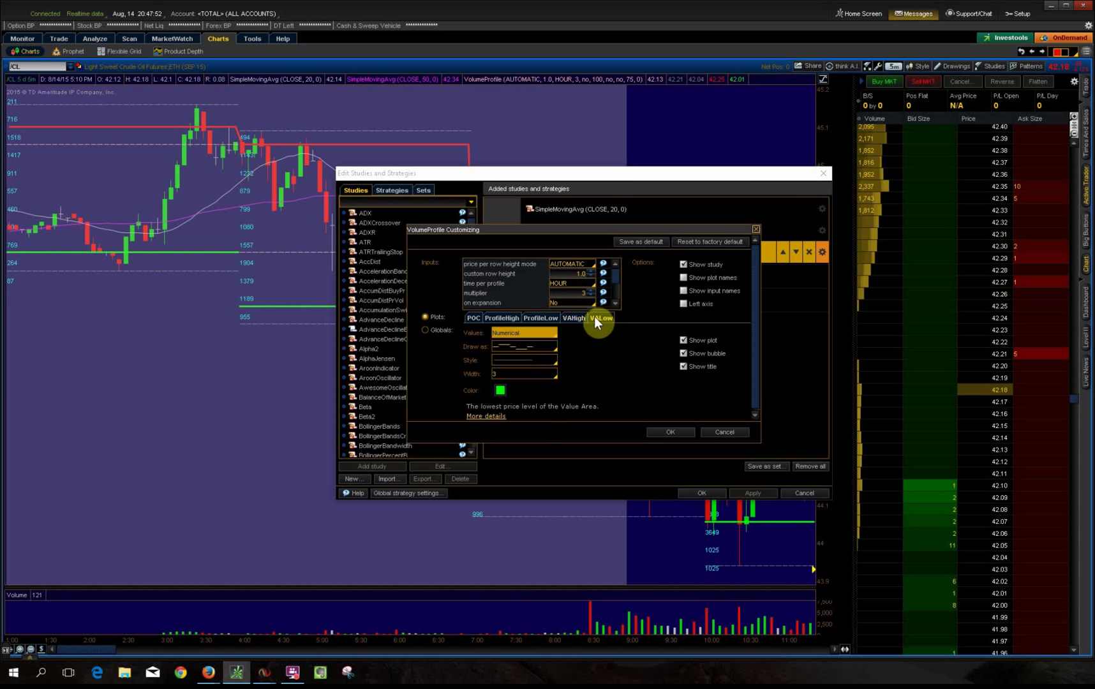
pyautogui.click(670, 432)
pyautogui.click(753, 493)
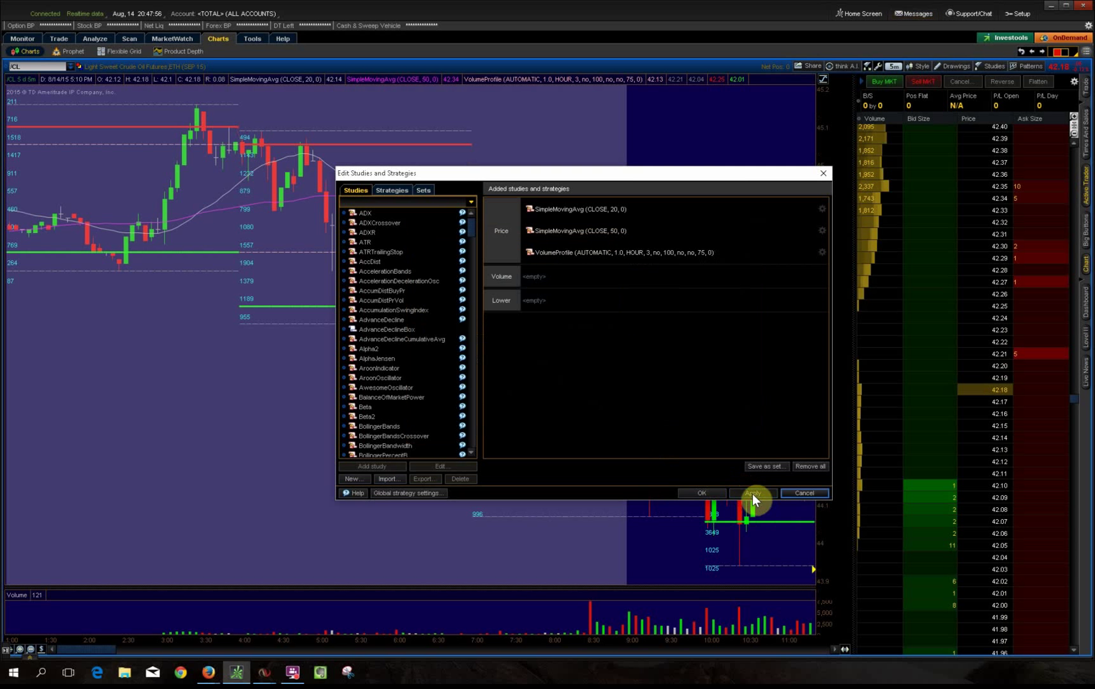
pyautogui.click(701, 493)
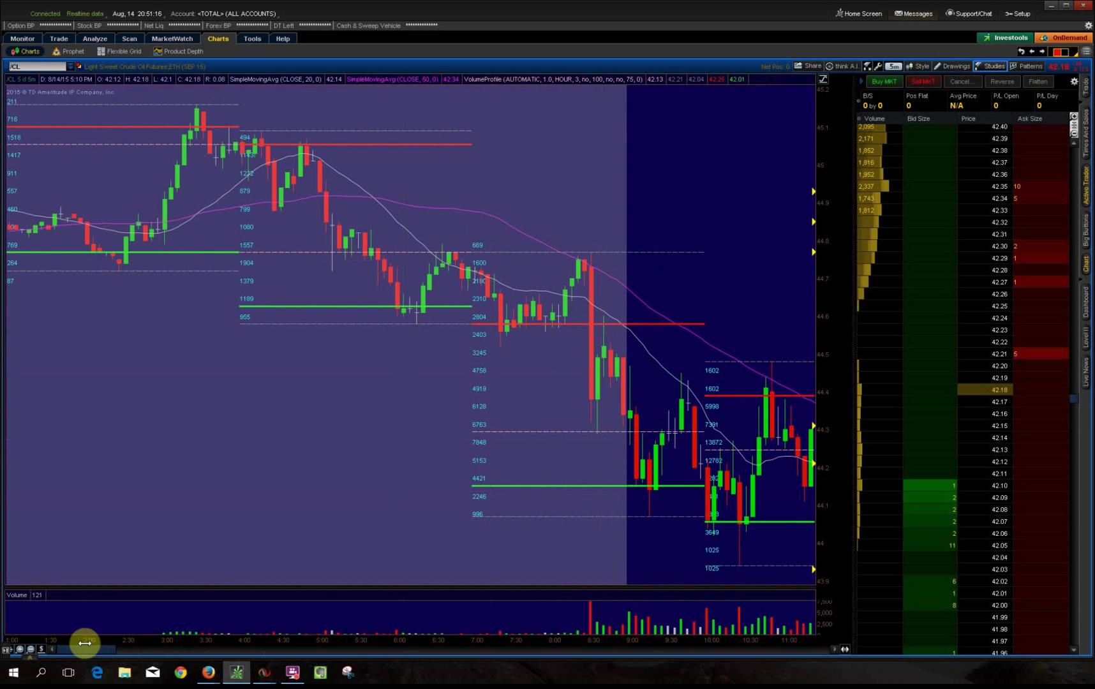
# Examine how price behaves around the value area high and low levels in the August 10 session
pyautogui.moveTo(90, 648); pyautogui.dragTo(231, 658)
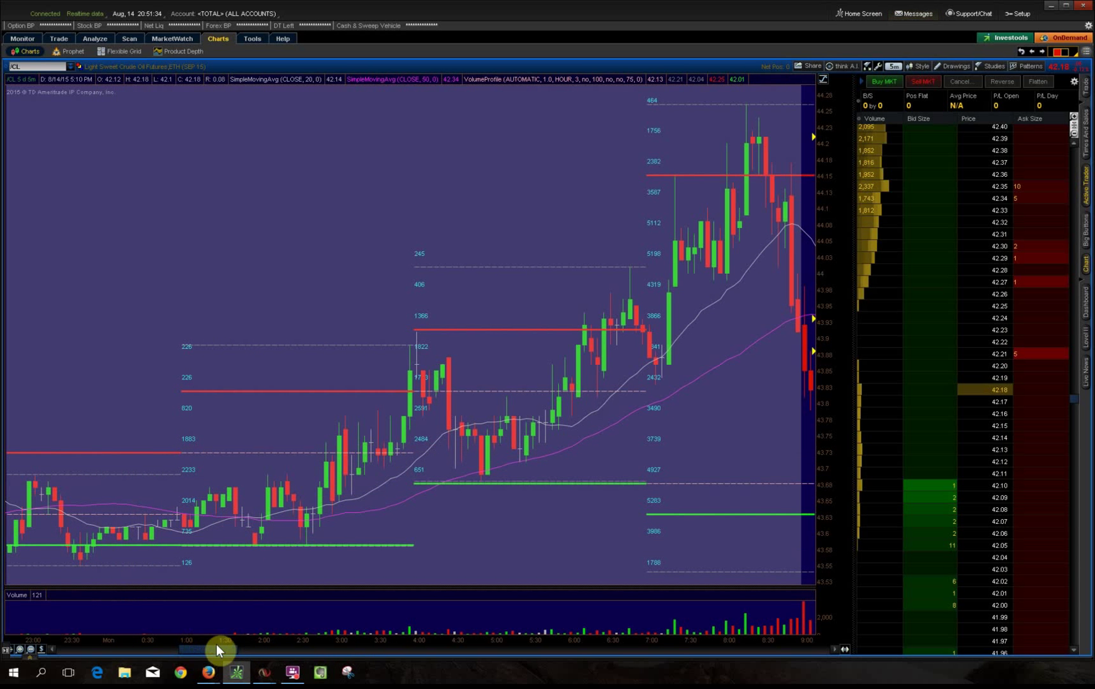
pyautogui.scroll(6, 196, 647)
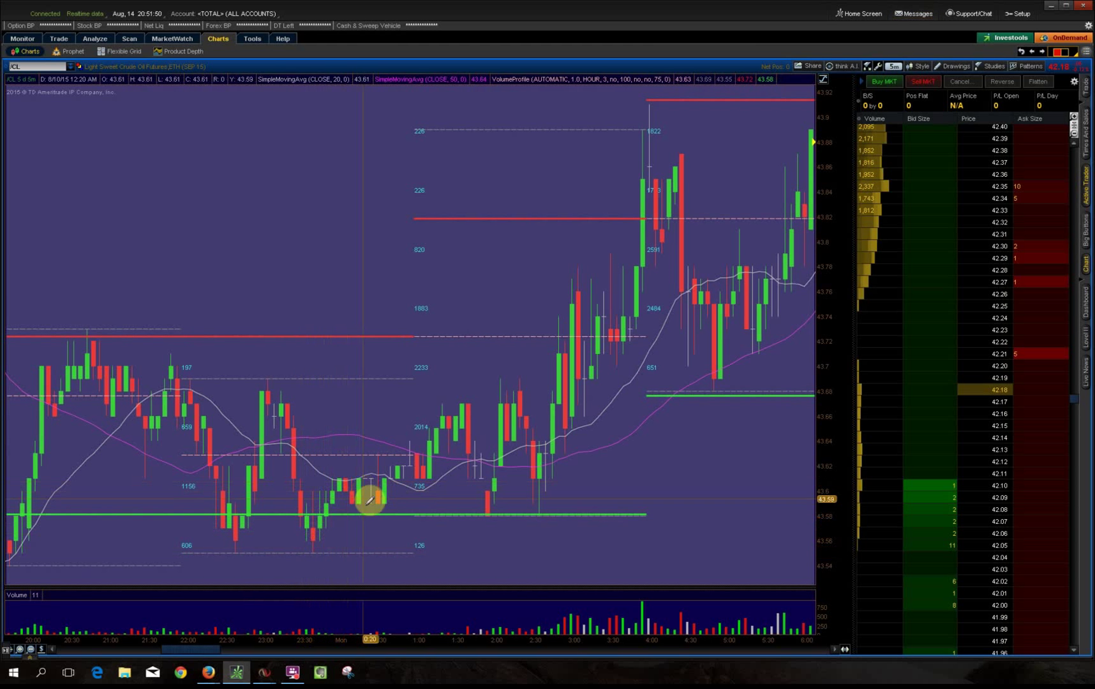
pyautogui.moveTo(198, 650)
pyautogui.mouseDown()
pyautogui.moveTo(183, 647)
pyautogui.moveTo(212, 653)
pyautogui.mouseUp()
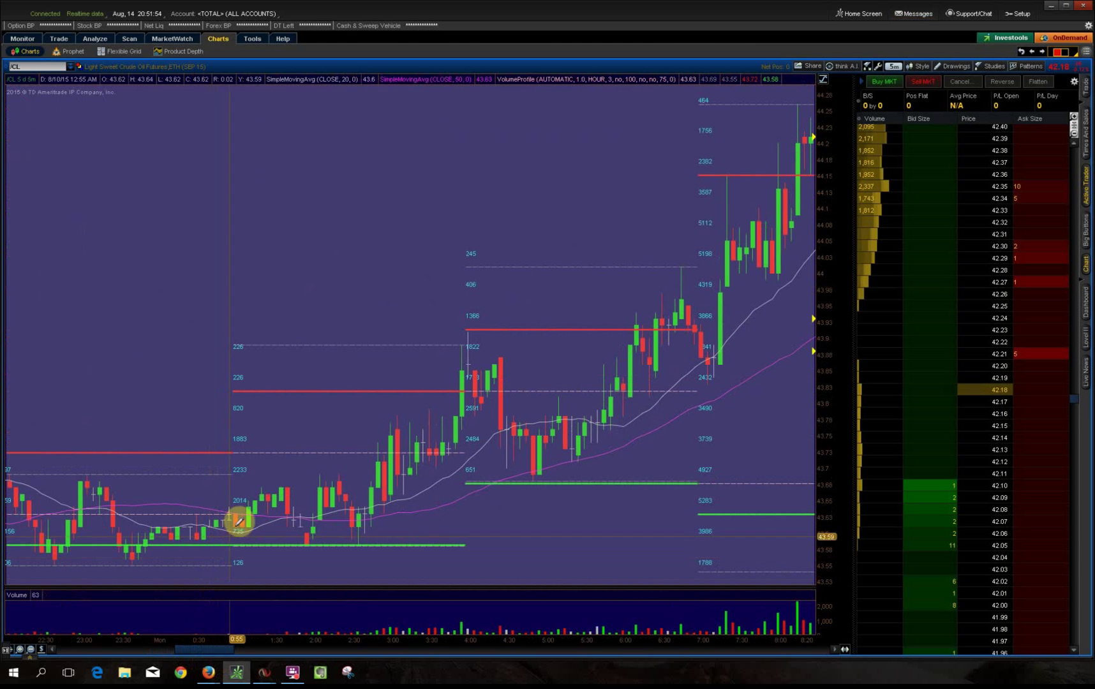
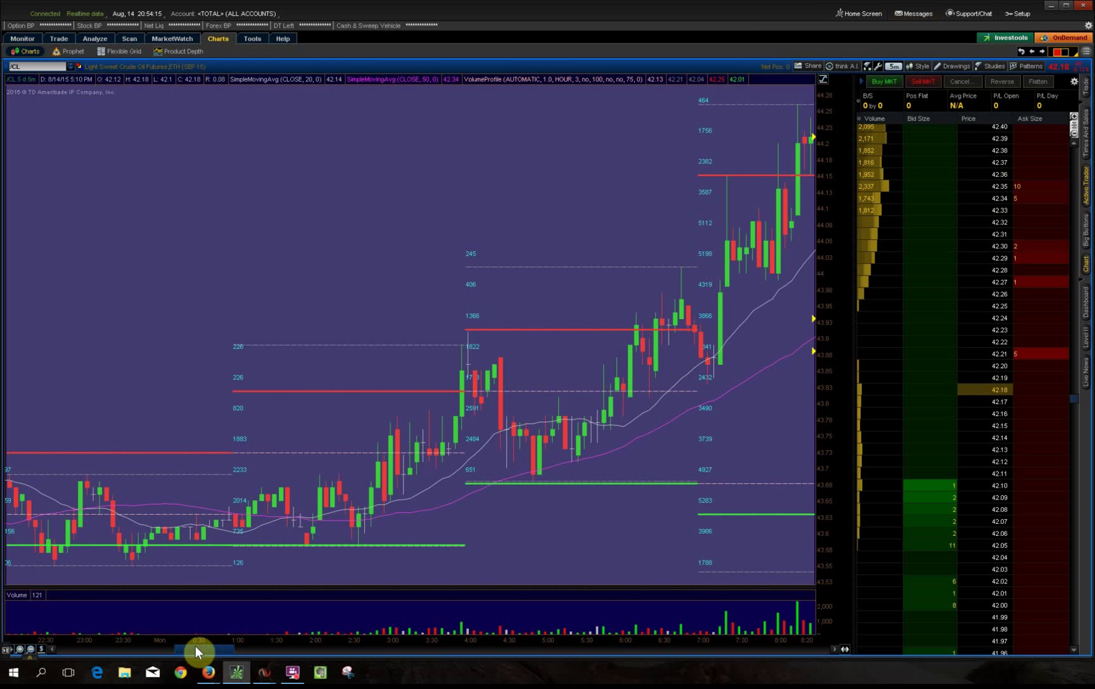
pyautogui.moveTo(195, 649); pyautogui.dragTo(224, 648)
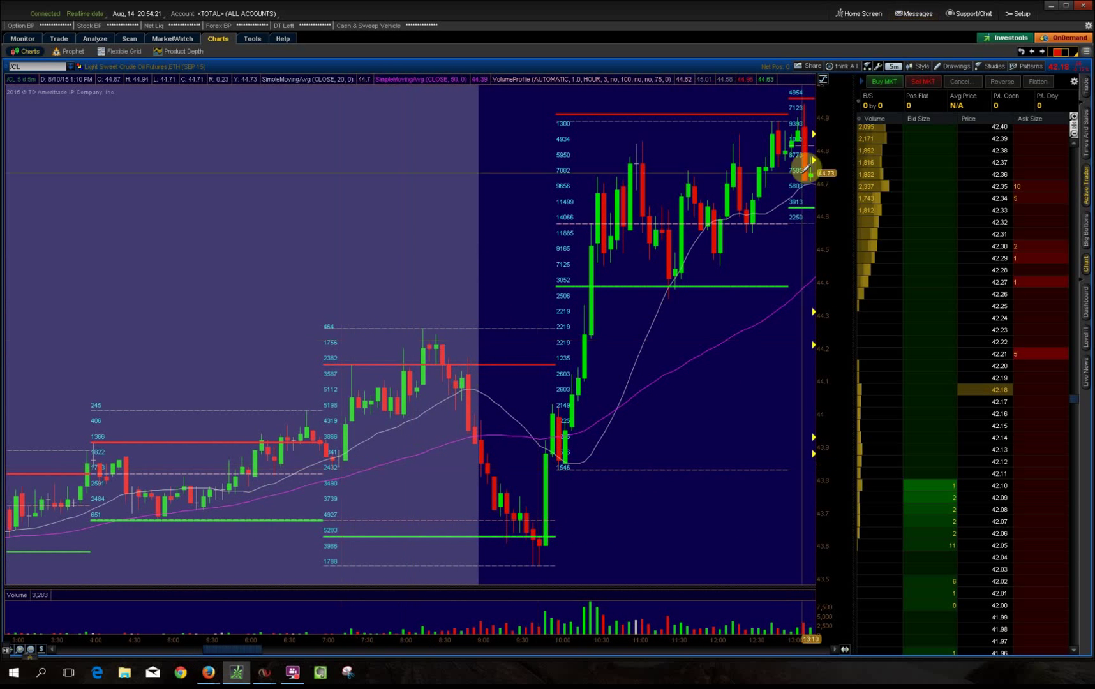
pyautogui.moveTo(233, 645); pyautogui.dragTo(215, 645)
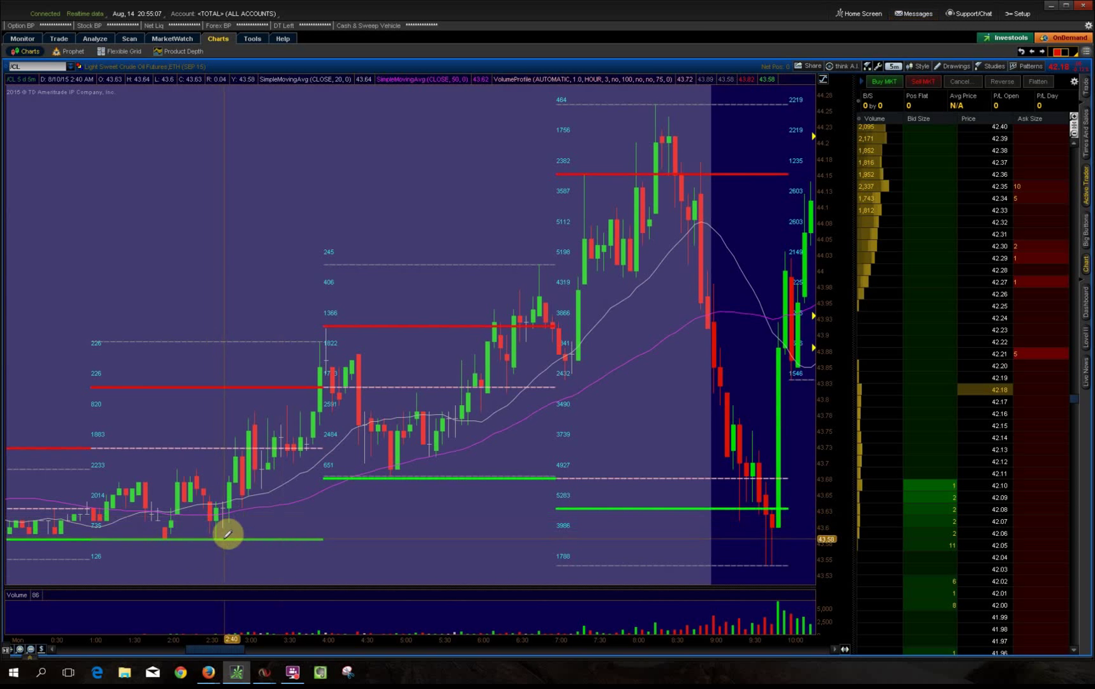
# Compare the August 10 and August 11 price moves against the three-hour profile levels over a wider time span
pyautogui.click(32, 649)
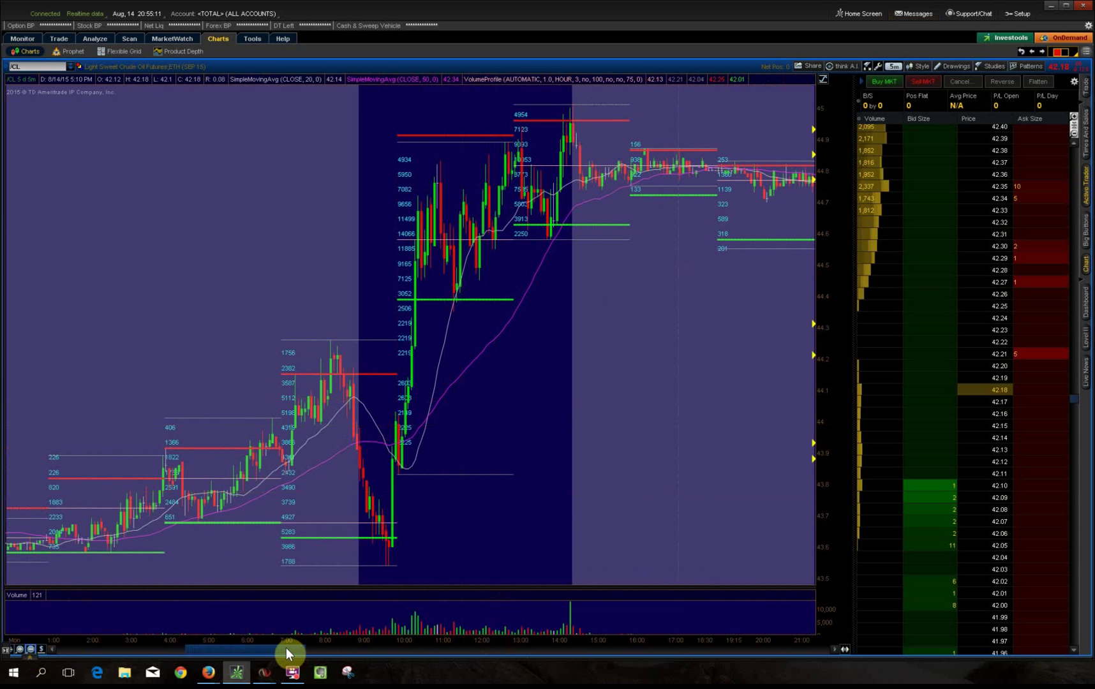
pyautogui.moveTo(286, 649); pyautogui.dragTo(232, 649)
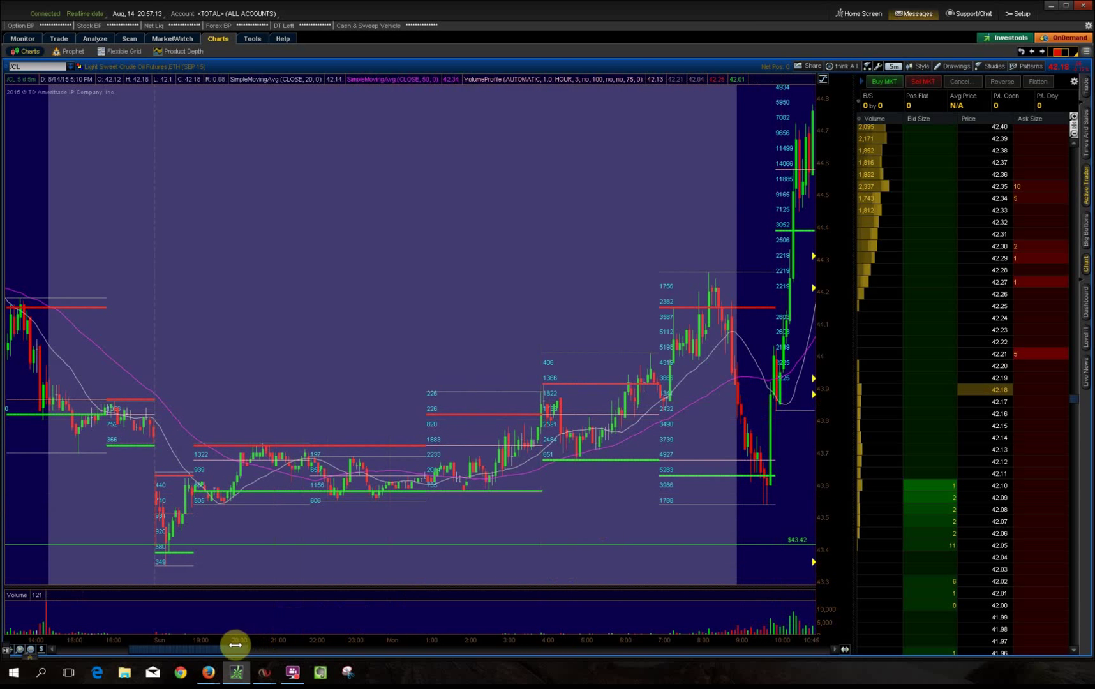
pyautogui.moveTo(236, 648); pyautogui.dragTo(299, 648)
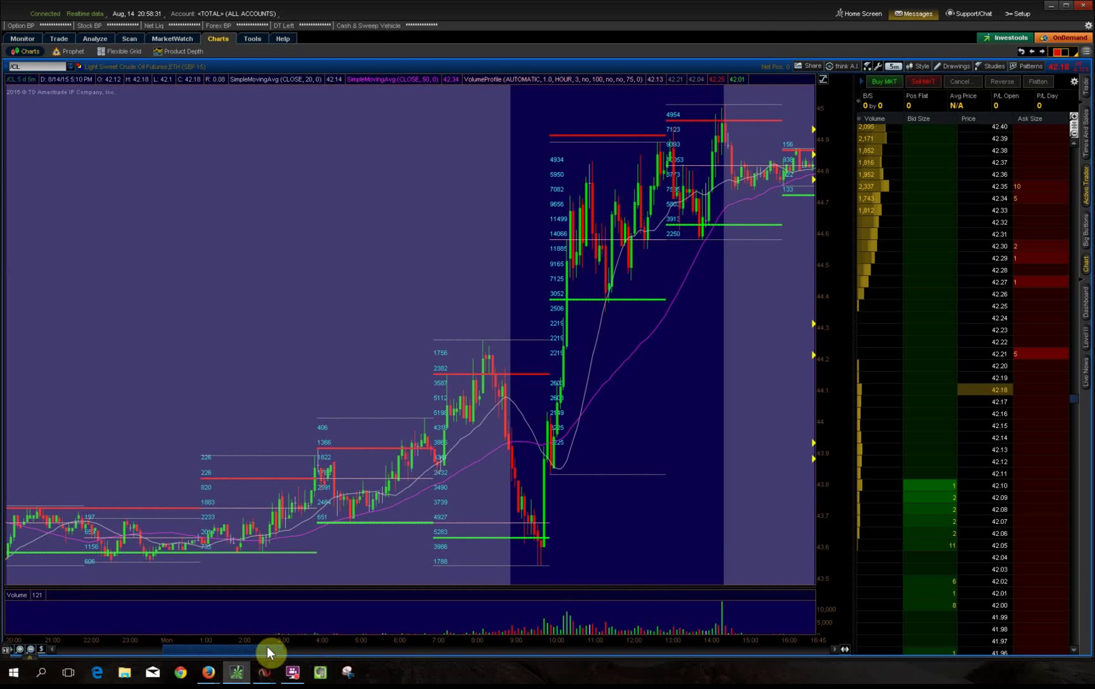
pyautogui.moveTo(267, 646); pyautogui.dragTo(358, 650)
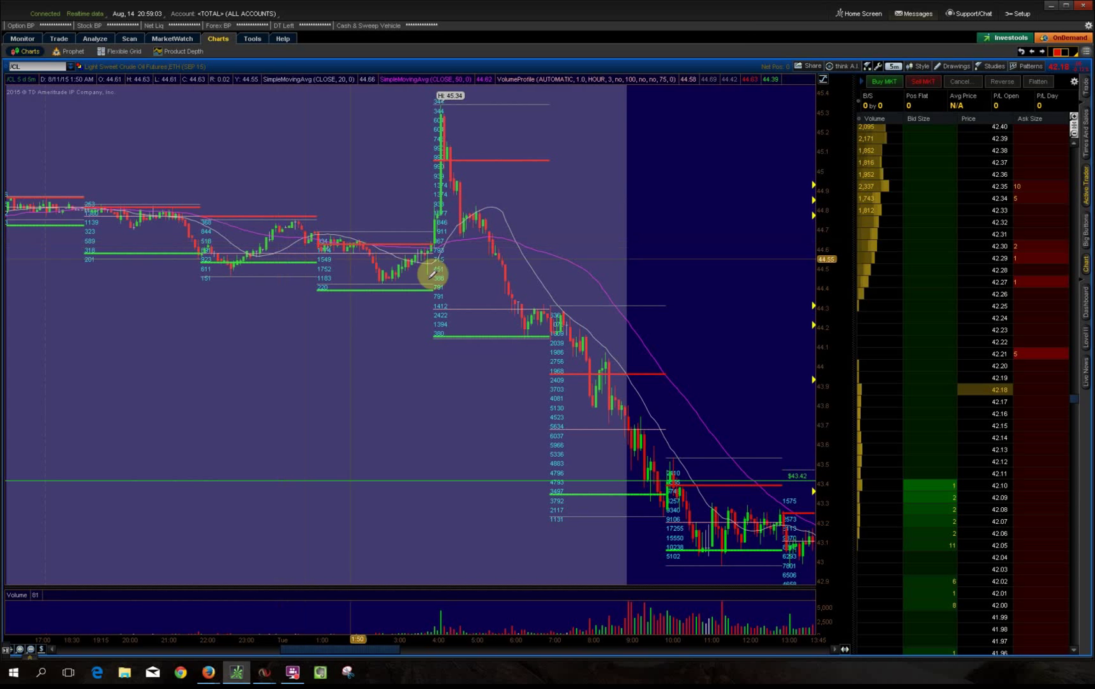
pyautogui.moveTo(352, 650); pyautogui.dragTo(321, 655)
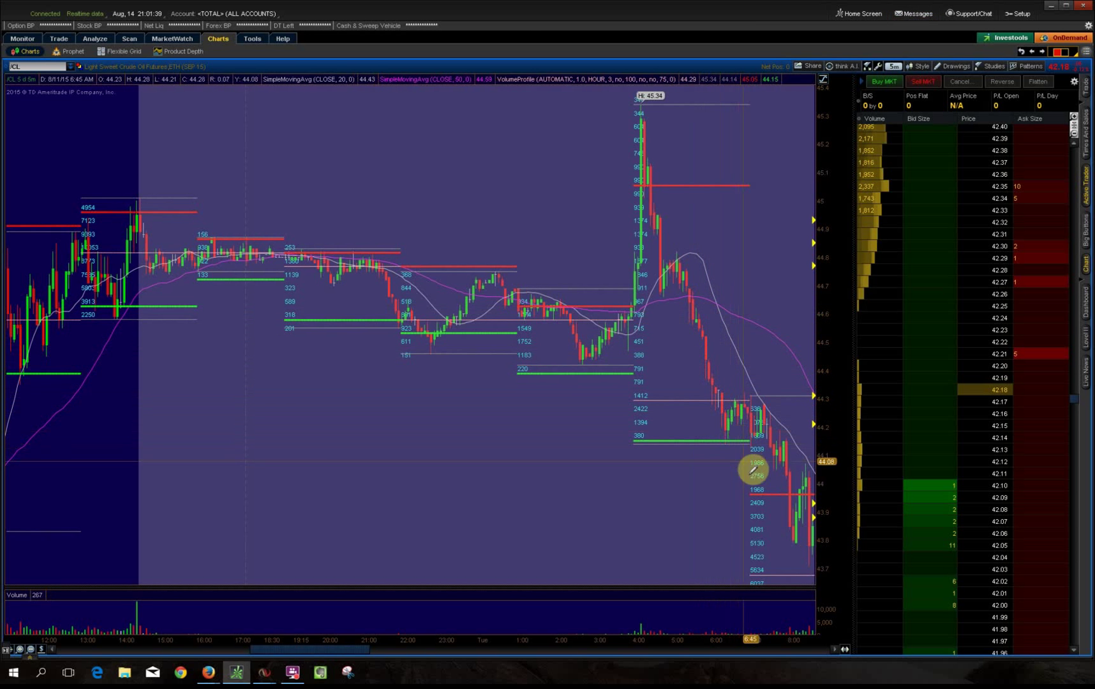
pyautogui.moveTo(311, 650); pyautogui.dragTo(341, 652)
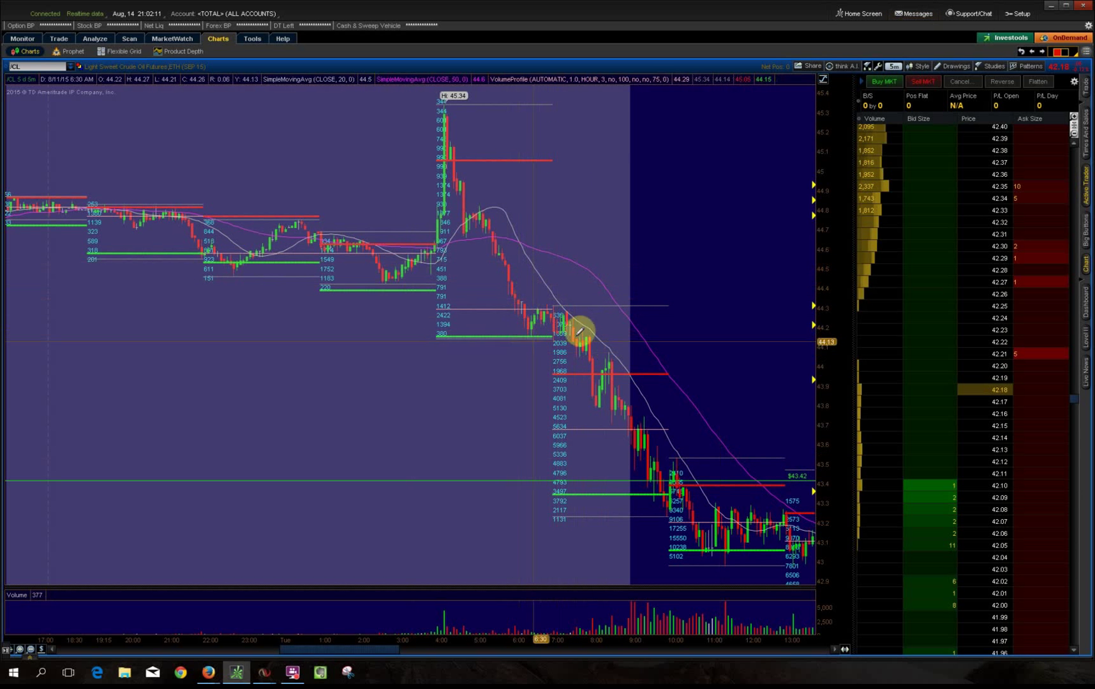
# Turn off Show study for the VolumeProfile study and apply it to hide the profile levels on the chart
pyautogui.click(993, 66)
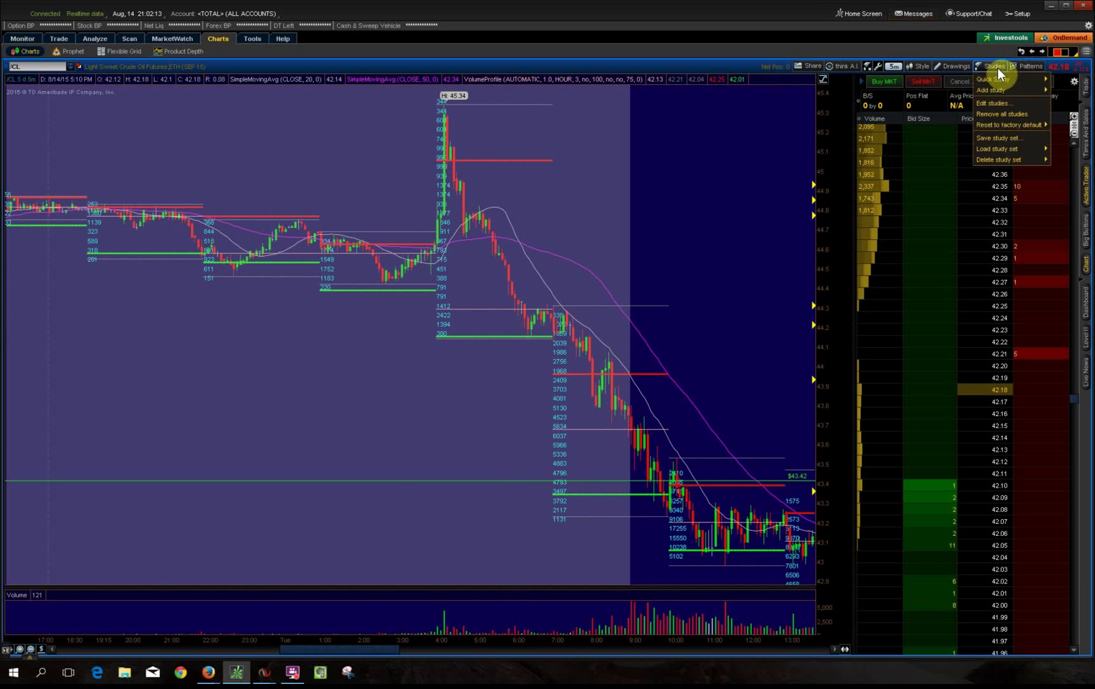
pyautogui.click(1009, 101)
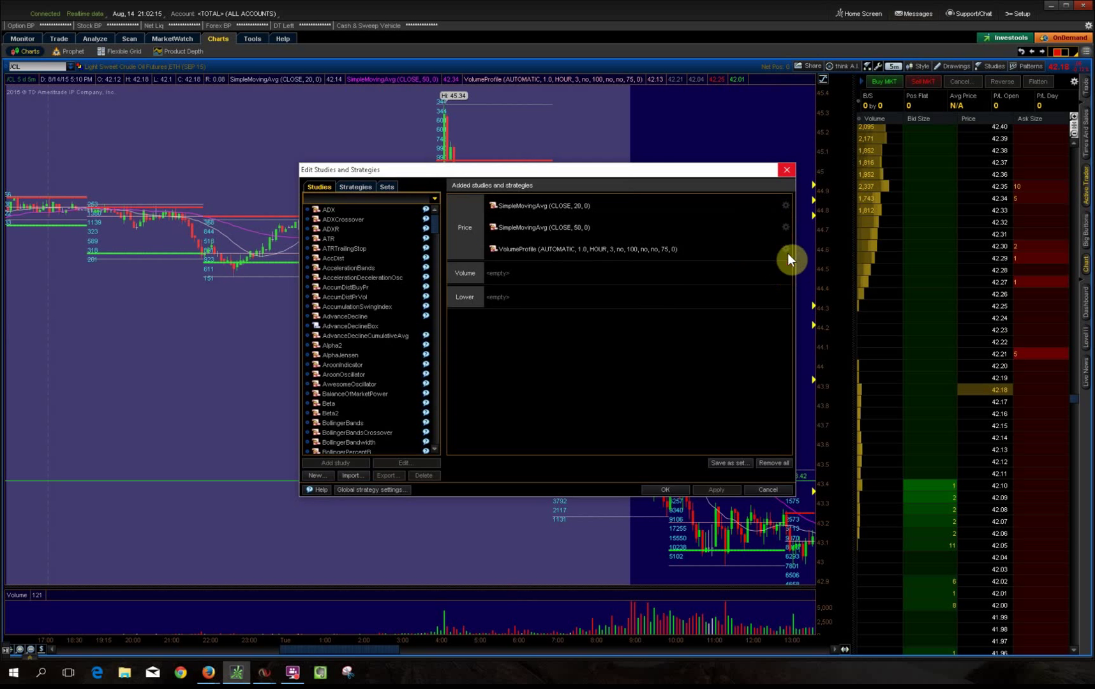
pyautogui.click(785, 248)
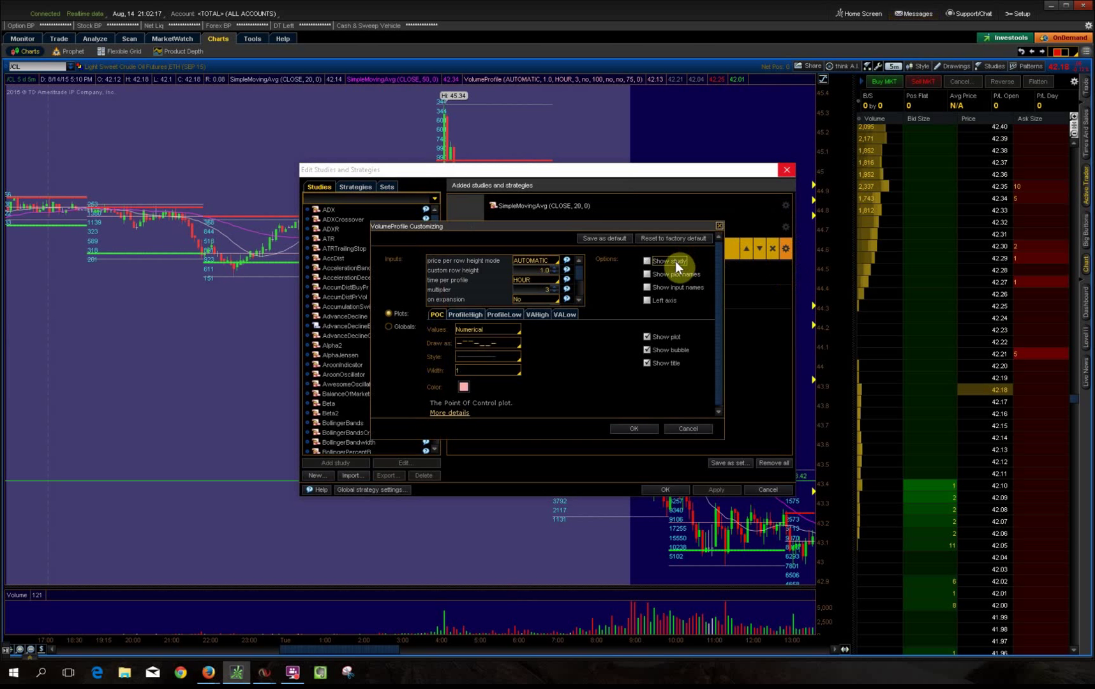
pyautogui.click(634, 428)
pyautogui.click(716, 489)
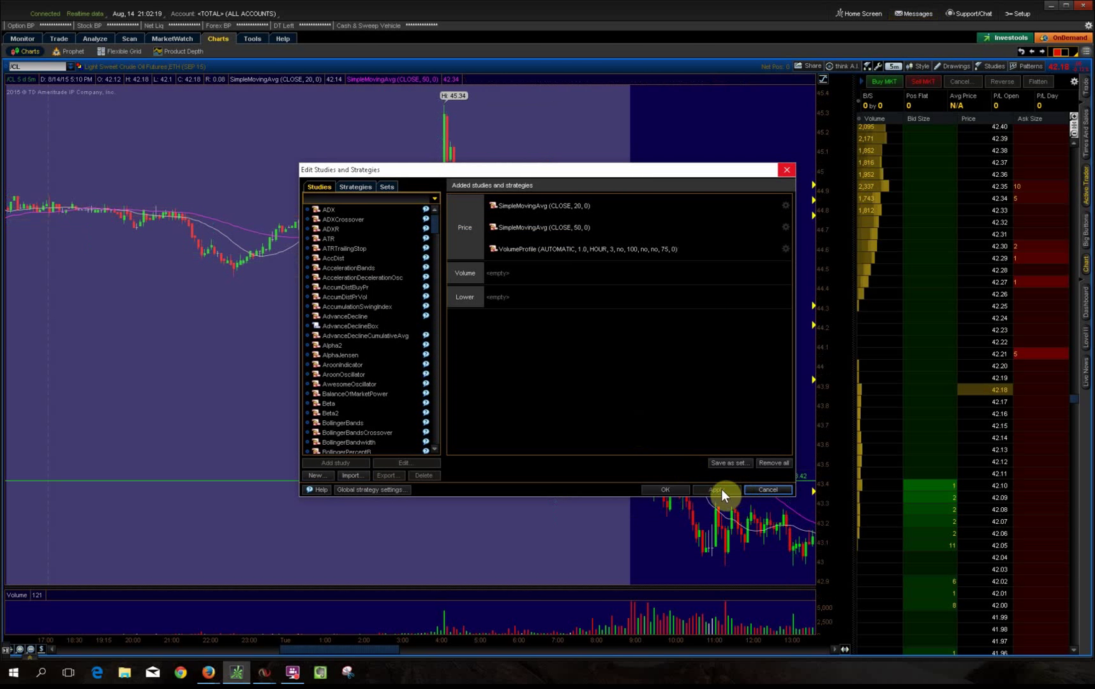
# Close the study settings and examine the August 11 decline around the $44.14 and $43.42 price levels without the volume profile
pyautogui.click(665, 489)
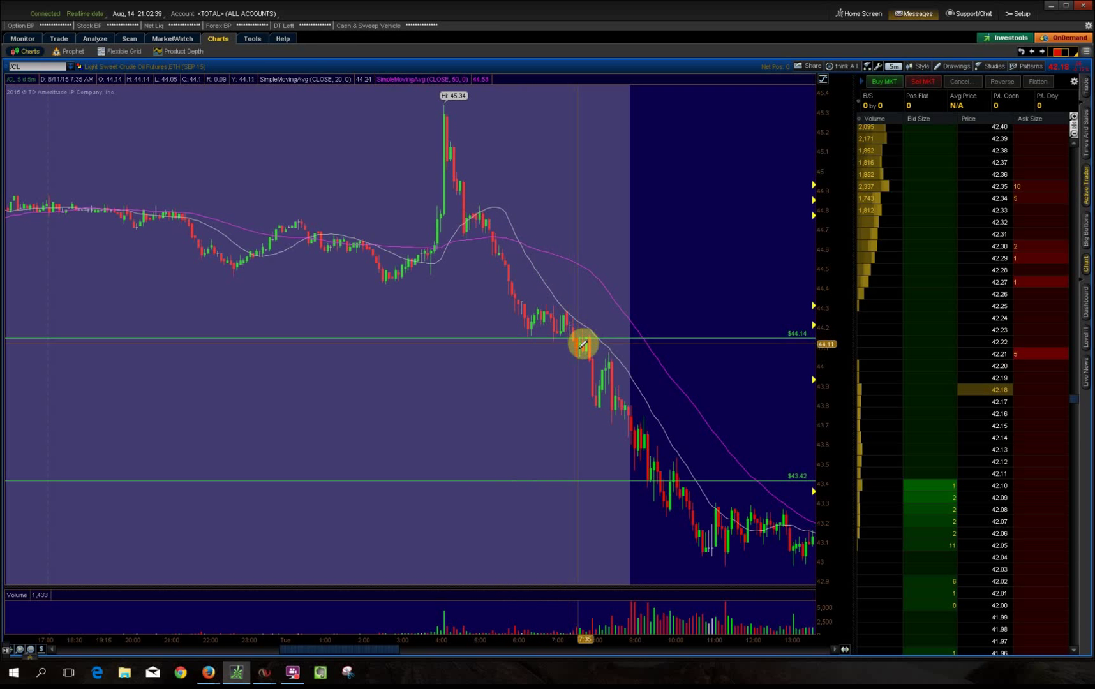
pyautogui.click(32, 650)
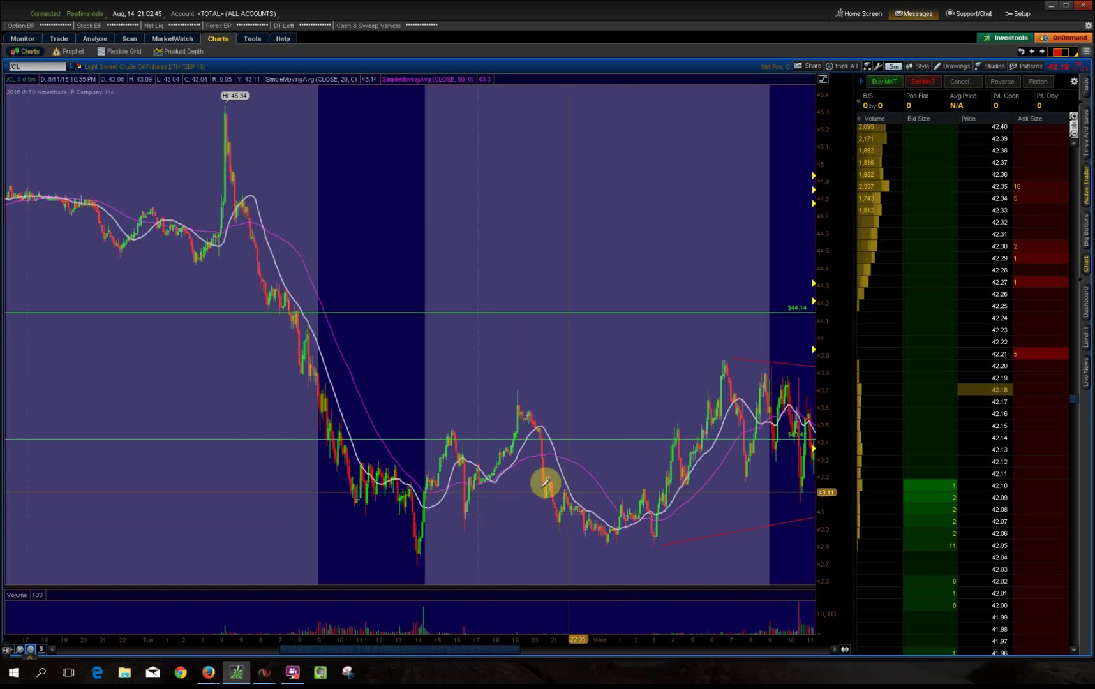
pyautogui.moveTo(365, 519); pyautogui.dragTo(118, 490)
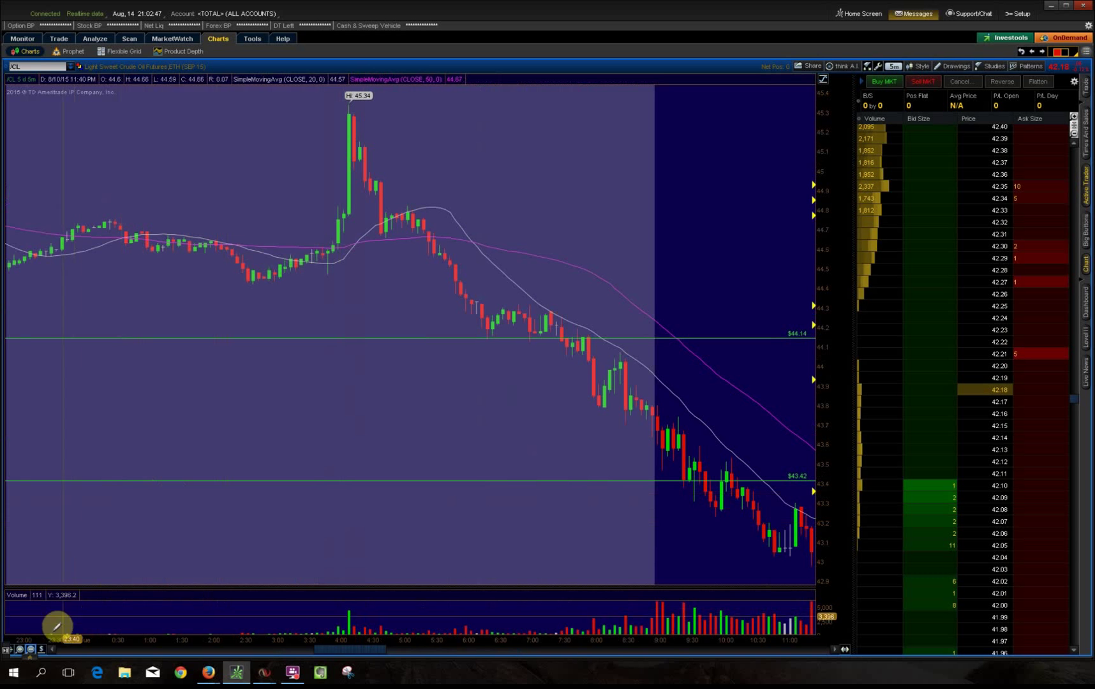
# Try to mark the price action around the $44.14 level on August 11 with an arrow drawing
pyautogui.click(40, 648)
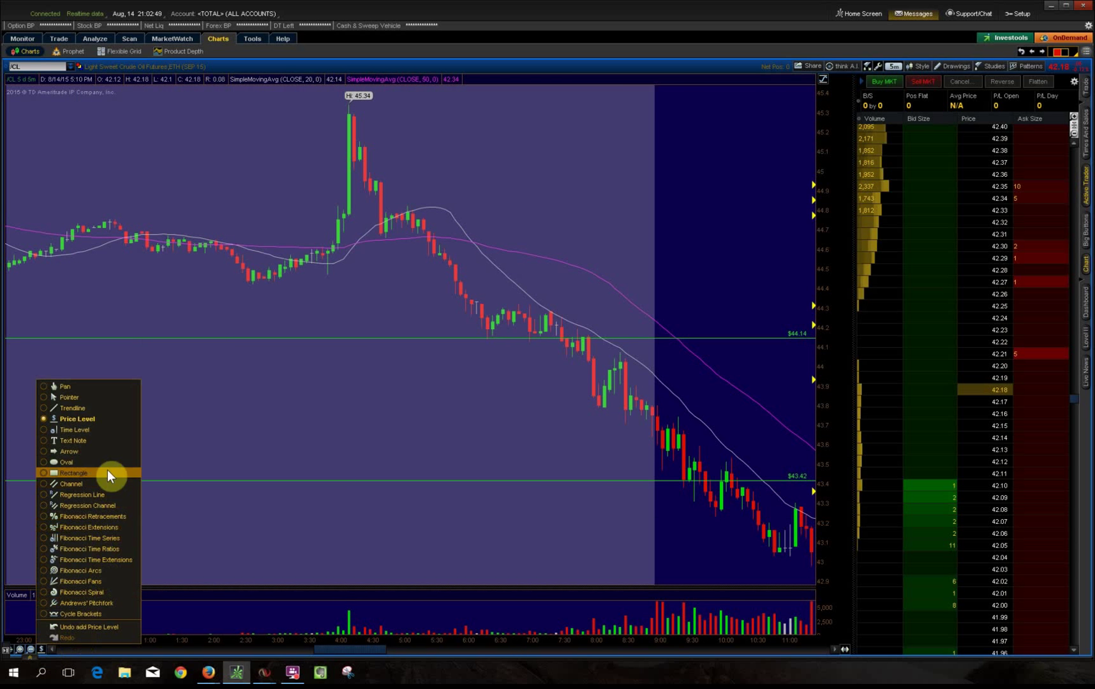
pyautogui.click(100, 451)
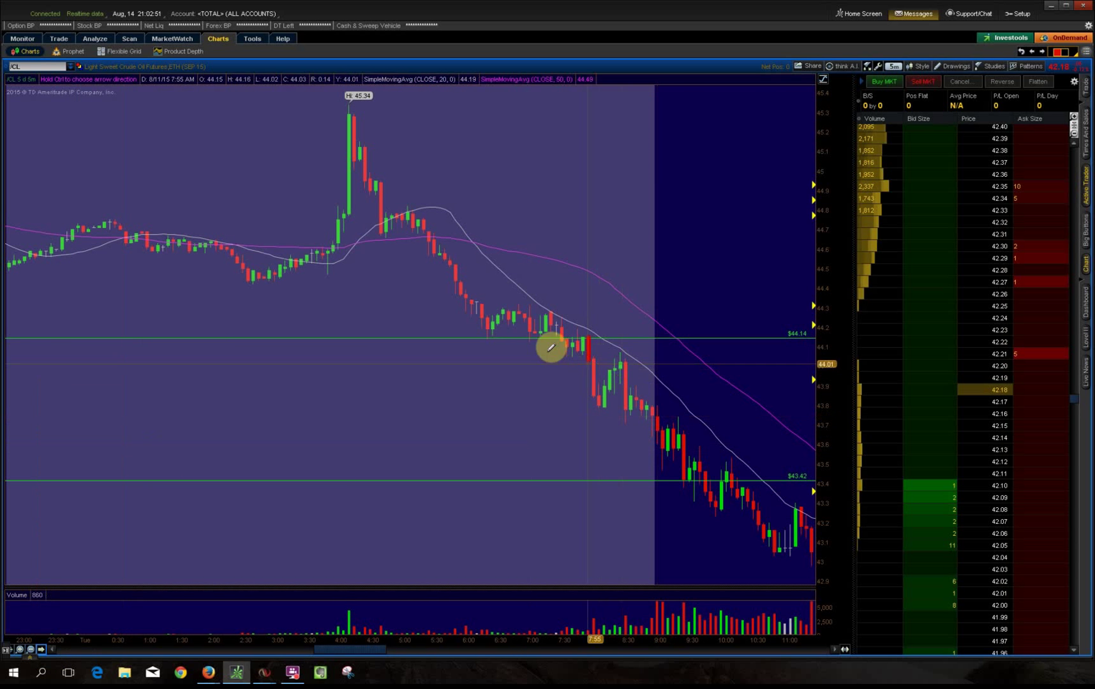
pyautogui.click(547, 375)
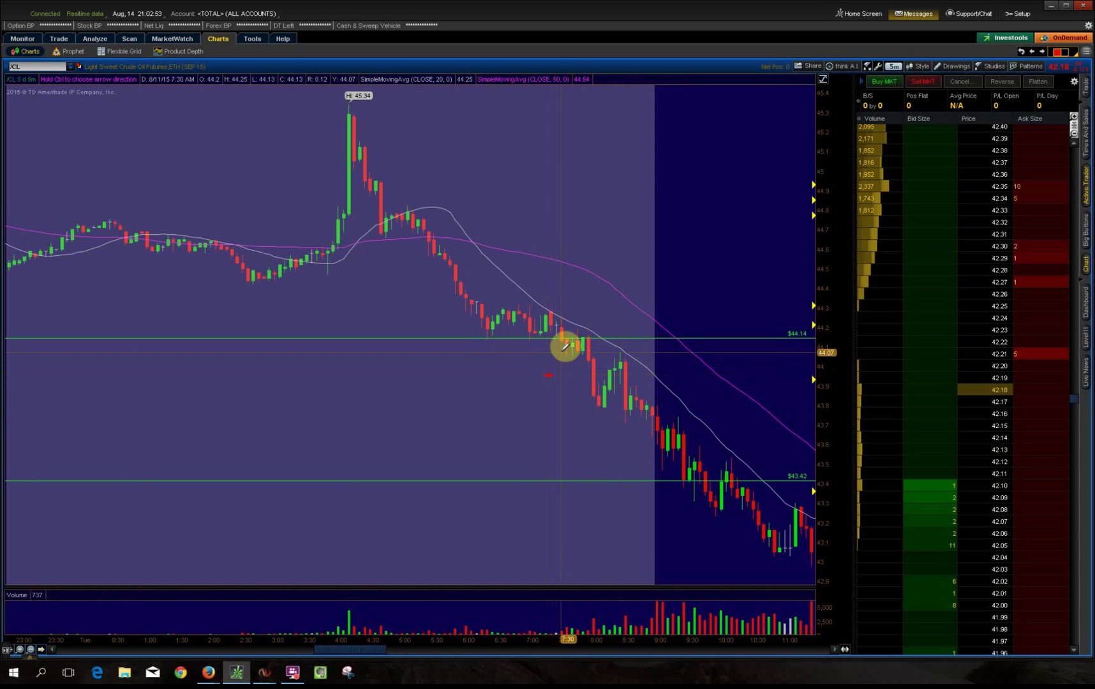
pyautogui.click(41, 648)
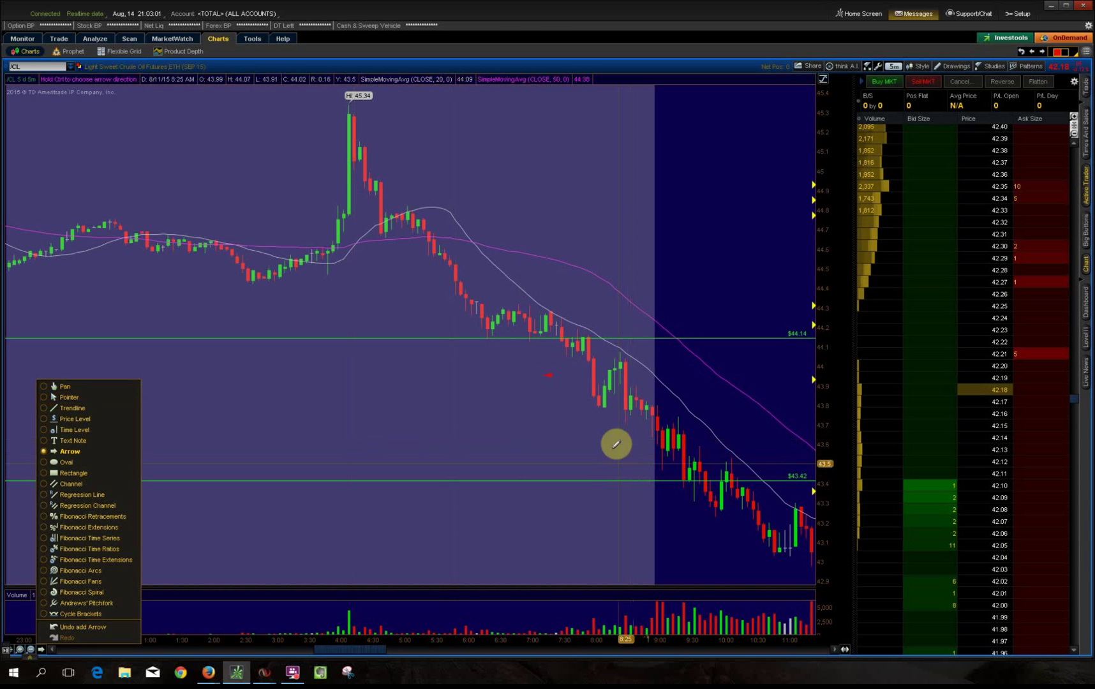
pyautogui.click(547, 374)
pyautogui.rightClick(548, 375)
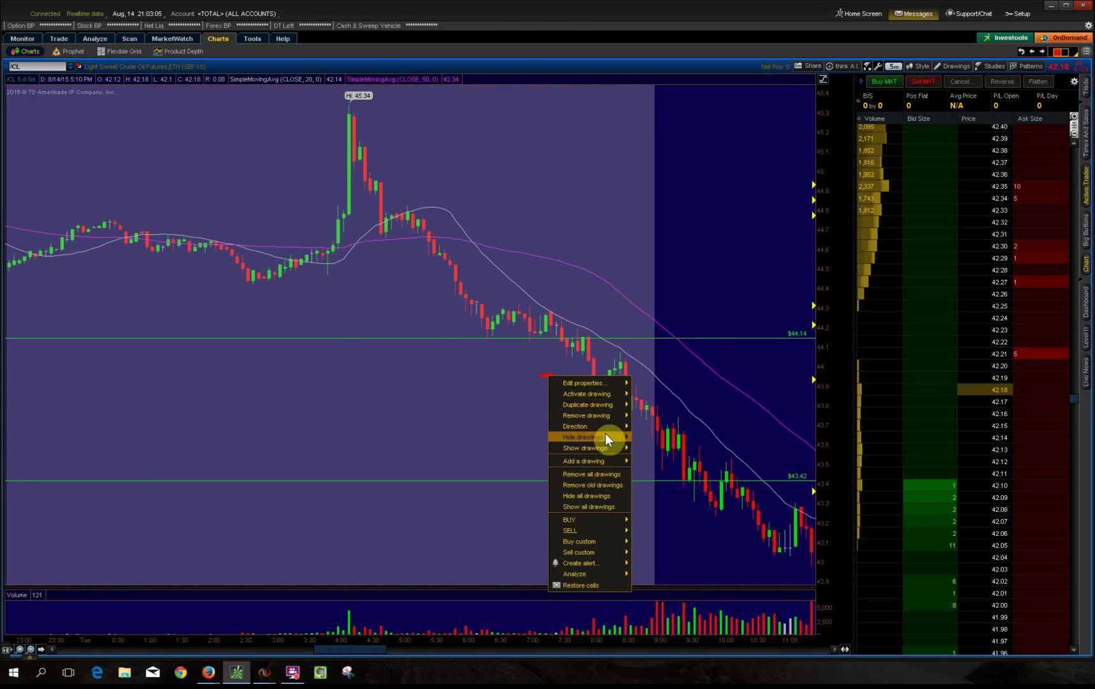
pyautogui.click(653, 436)
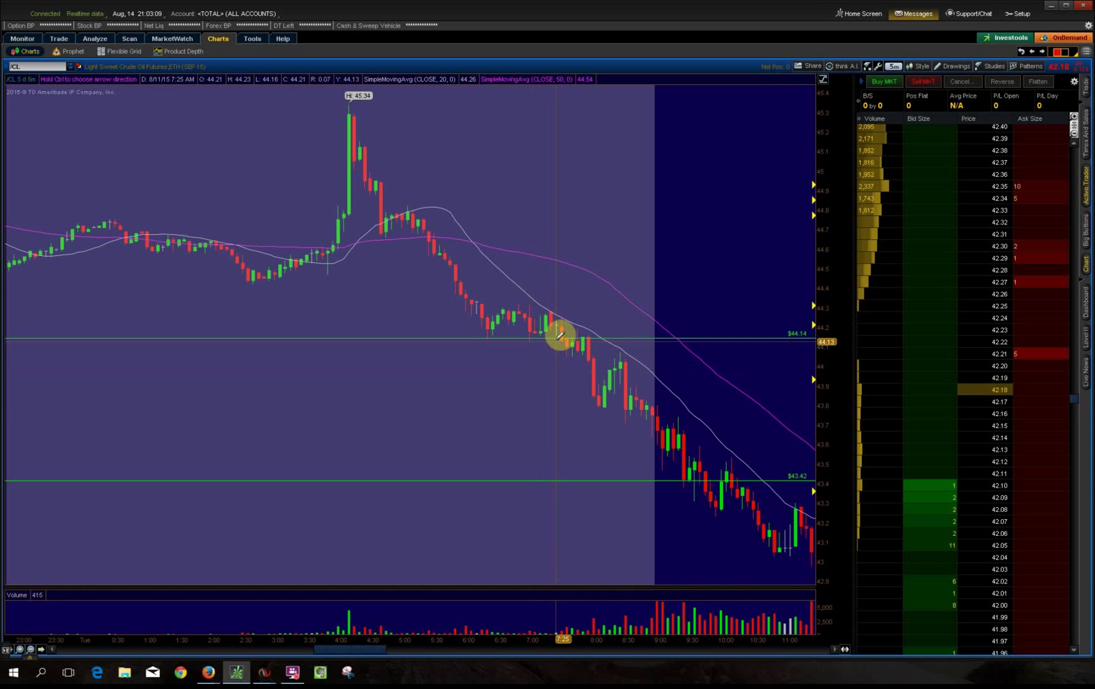
pyautogui.click(560, 335)
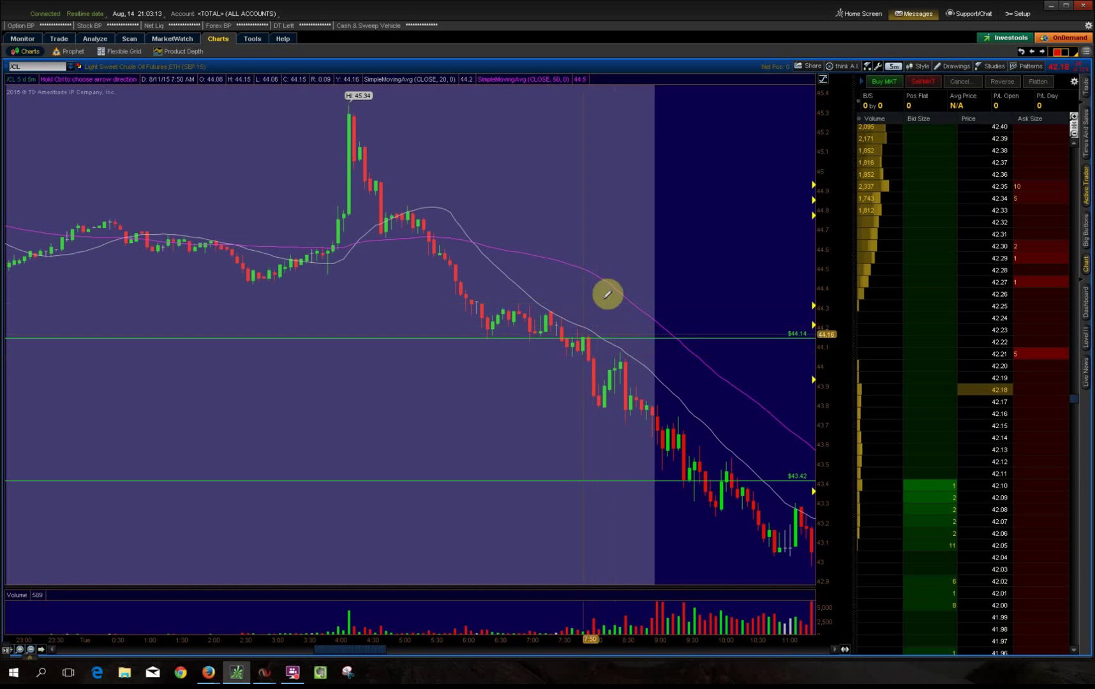
pyautogui.click(43, 647)
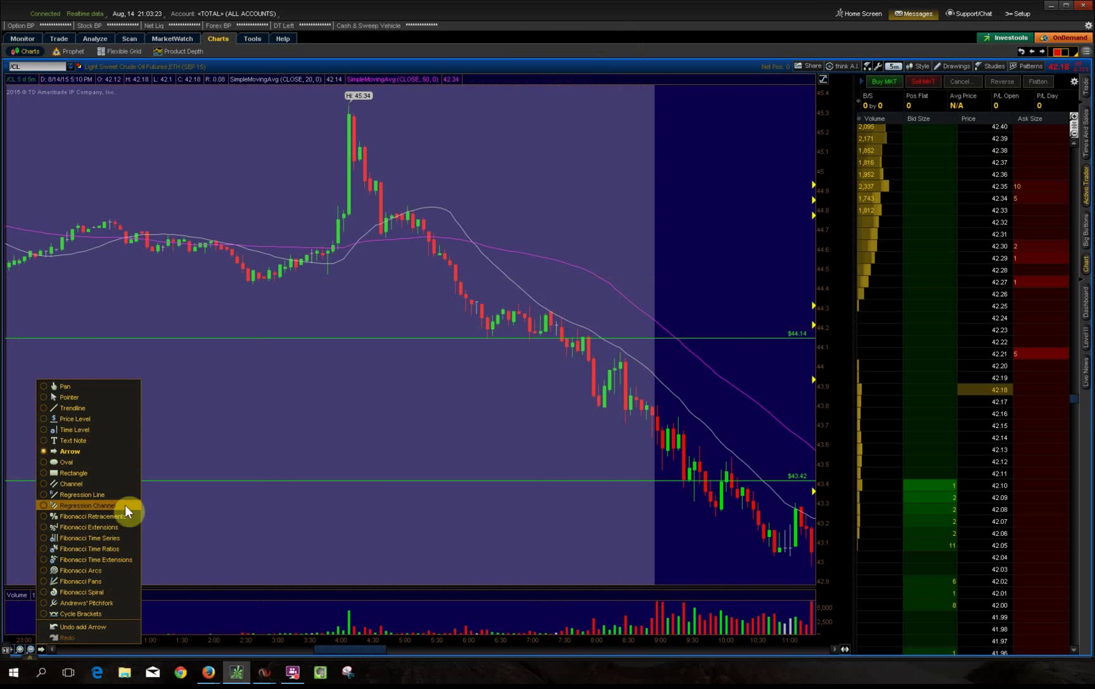
pyautogui.click(595, 65)
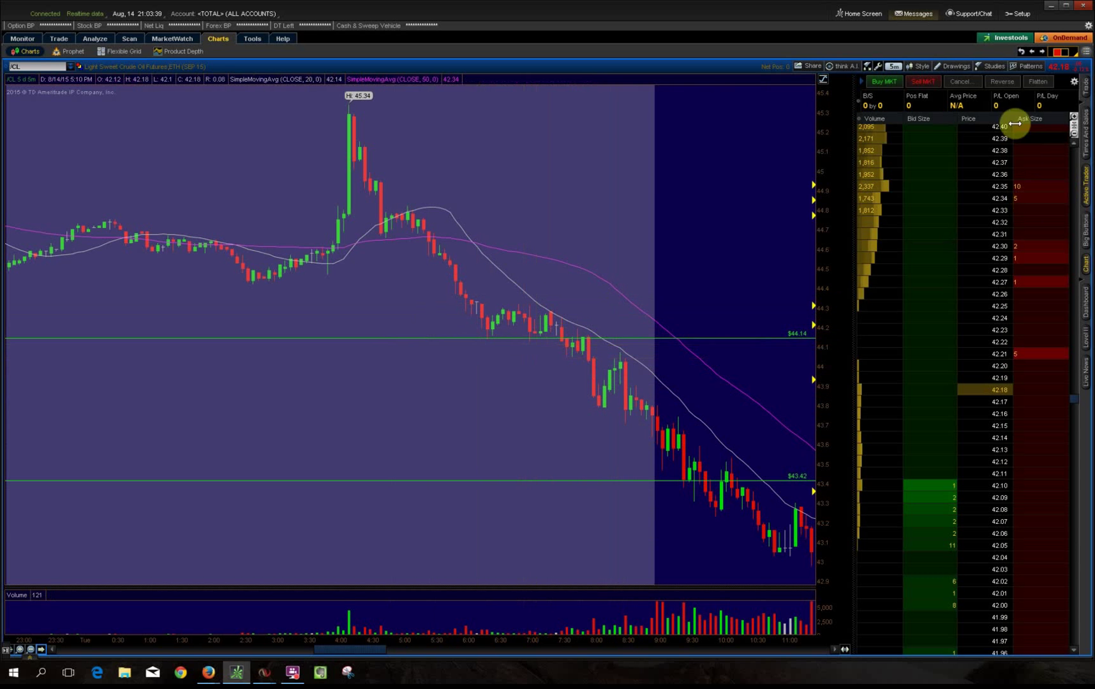
# Turn Show study back on for the VolumeProfile study and apply it to the chart
pyautogui.click(998, 69)
pyautogui.click(1009, 103)
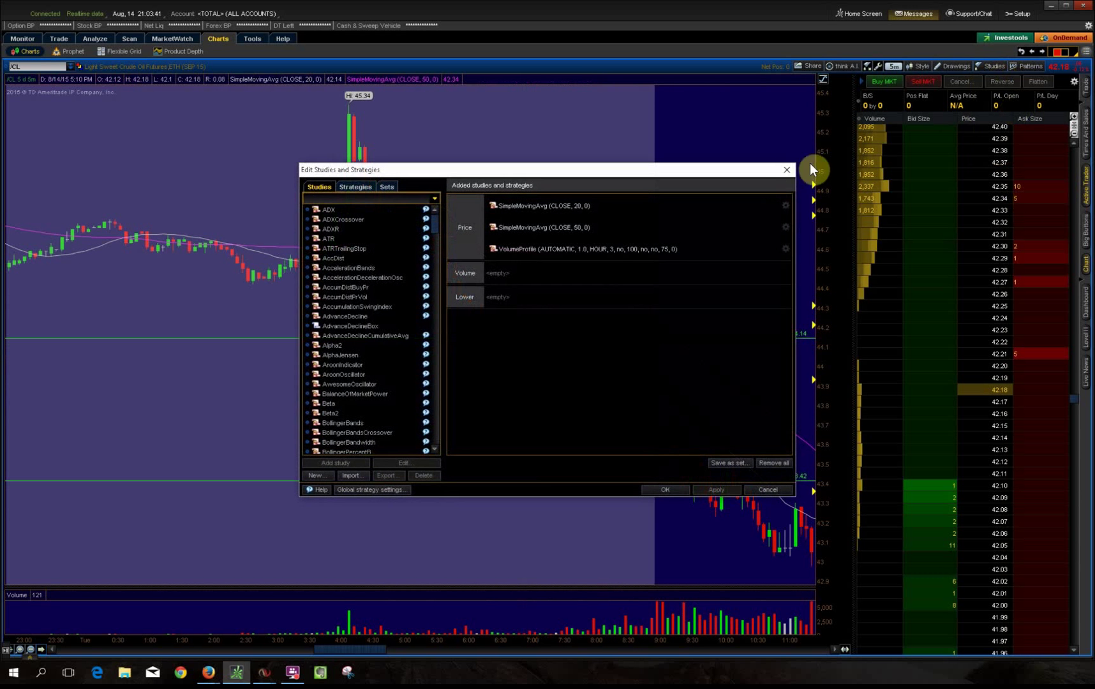
pyautogui.click(787, 249)
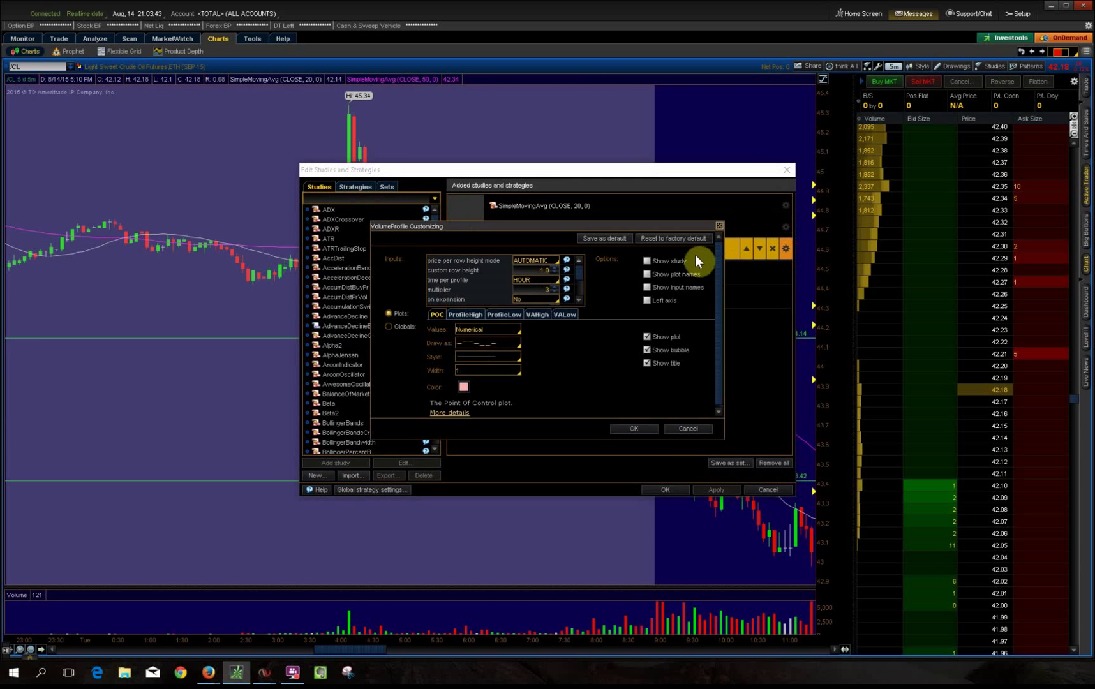
pyautogui.click(634, 429)
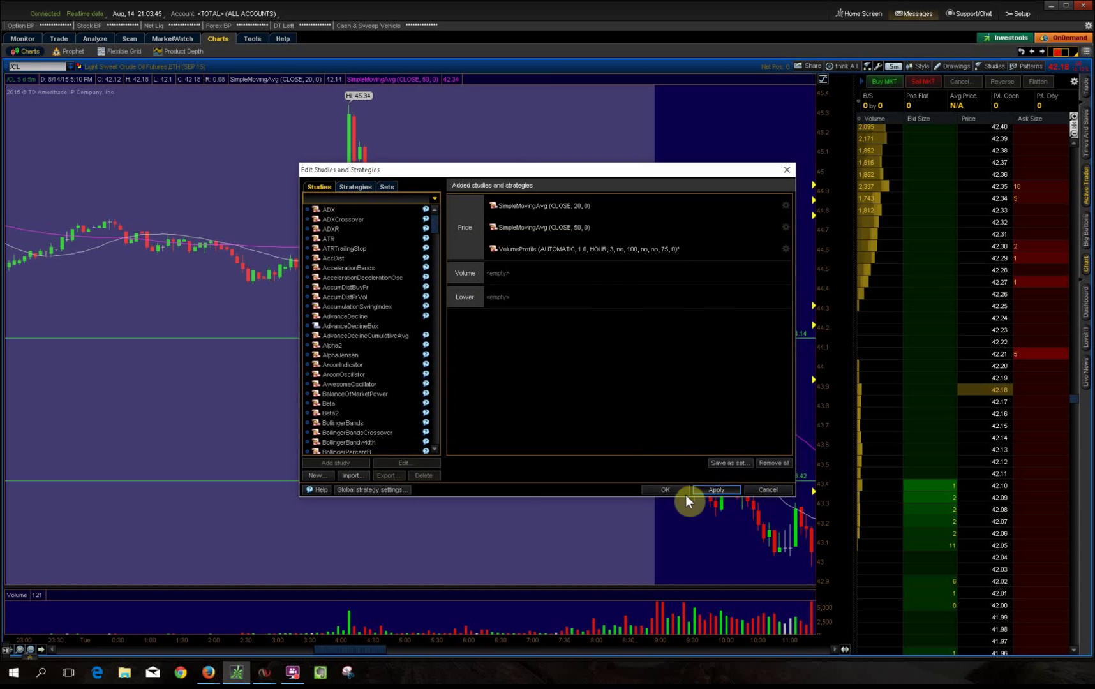
pyautogui.click(665, 490)
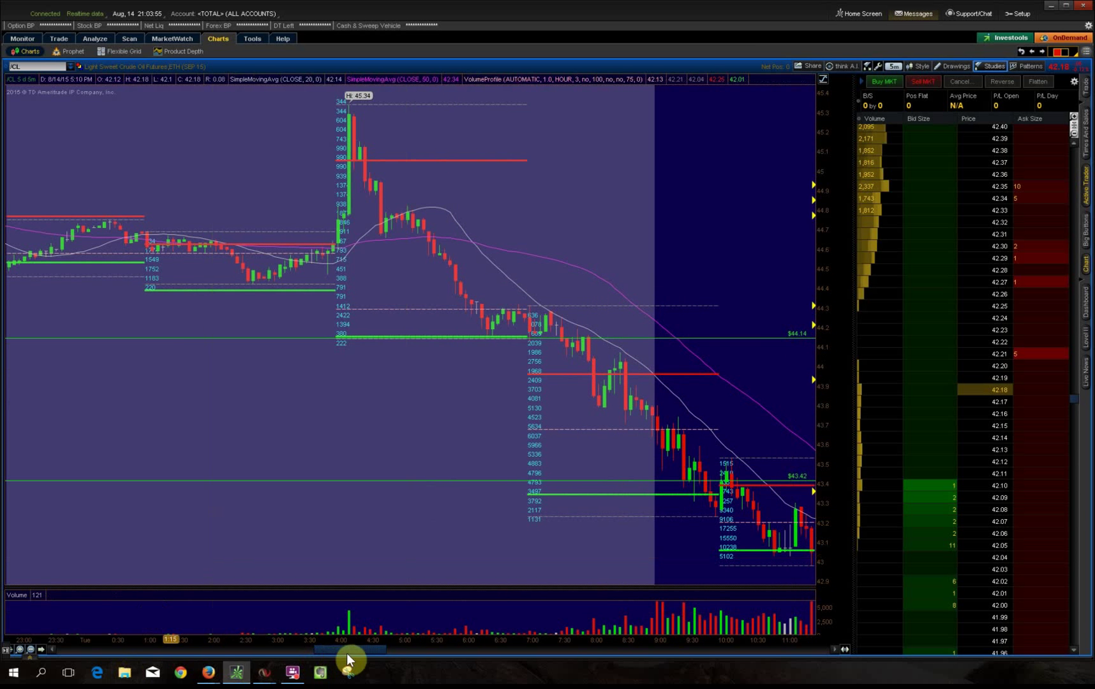
# Examine the overnight August 11 to 12 price moves against the value area levels and remove the stray arrow drawing near 1:00
pyautogui.moveTo(346, 653); pyautogui.dragTo(465, 671)
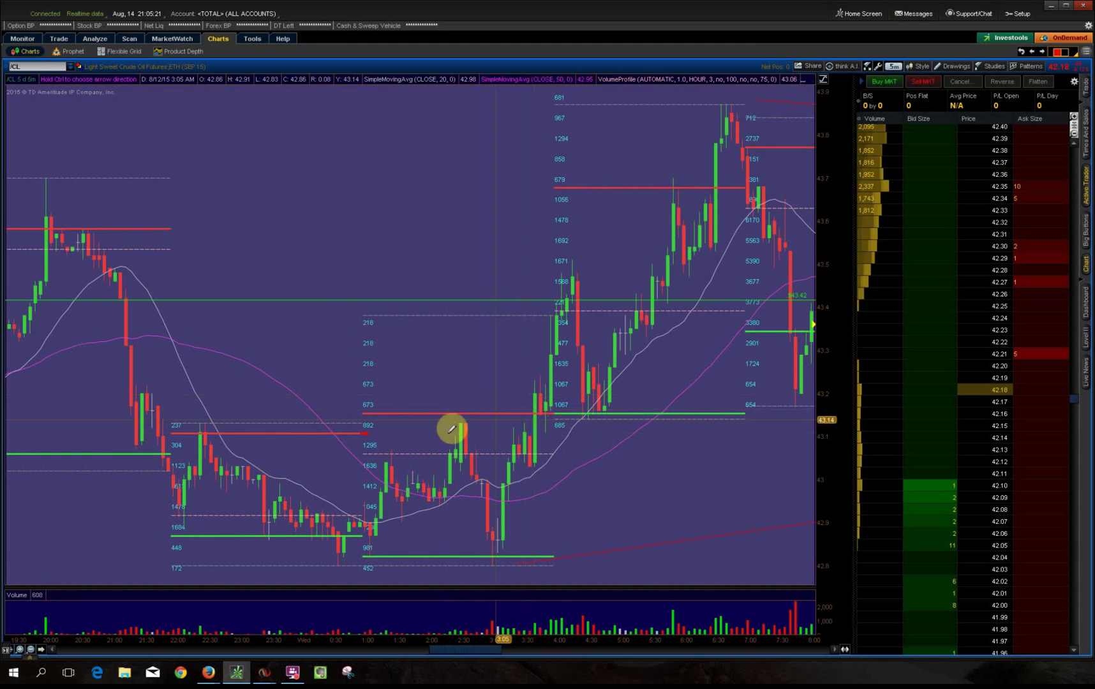
pyautogui.moveTo(365, 430); pyautogui.dragTo(377, 429)
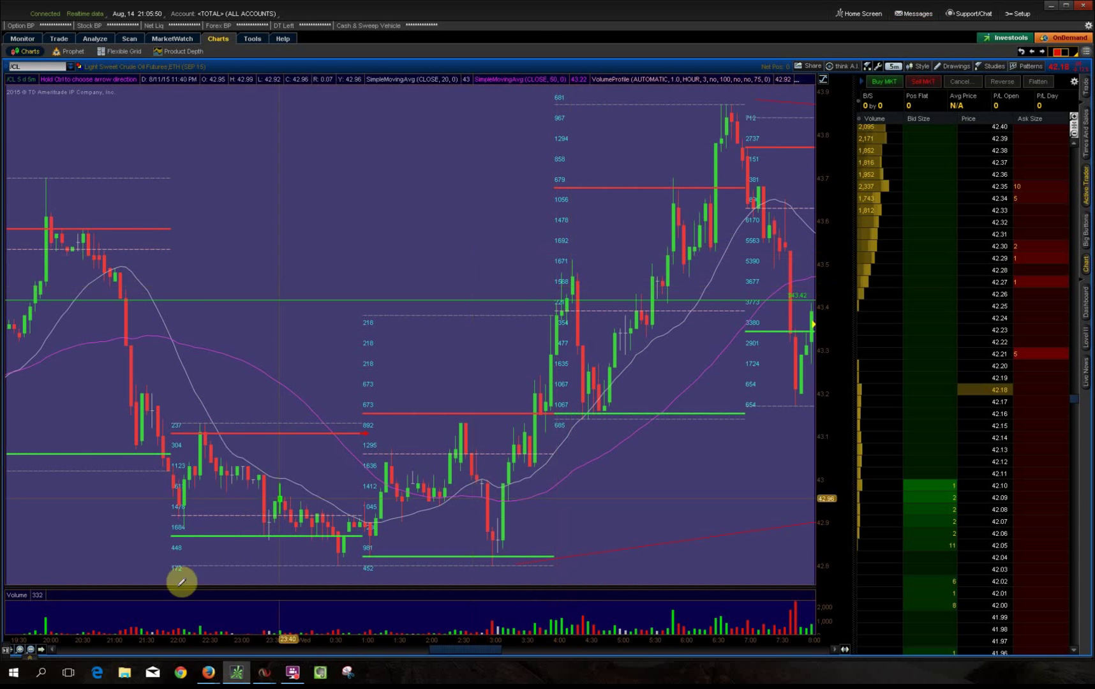
pyautogui.click(24, 649)
pyautogui.click(30, 650)
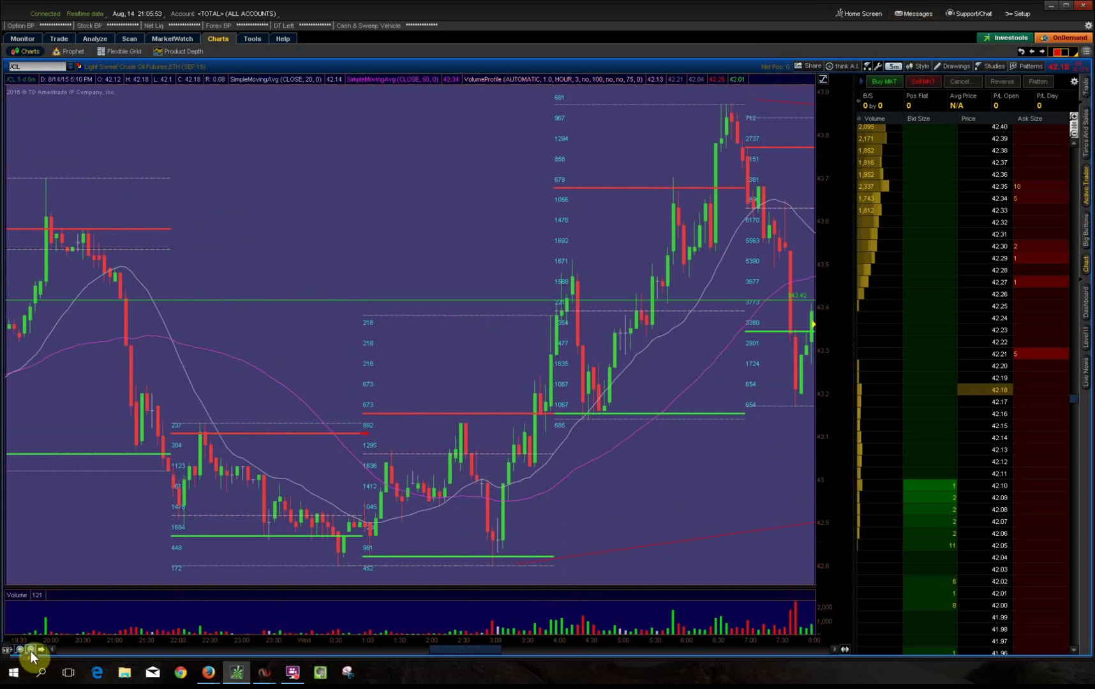
pyautogui.click(31, 650)
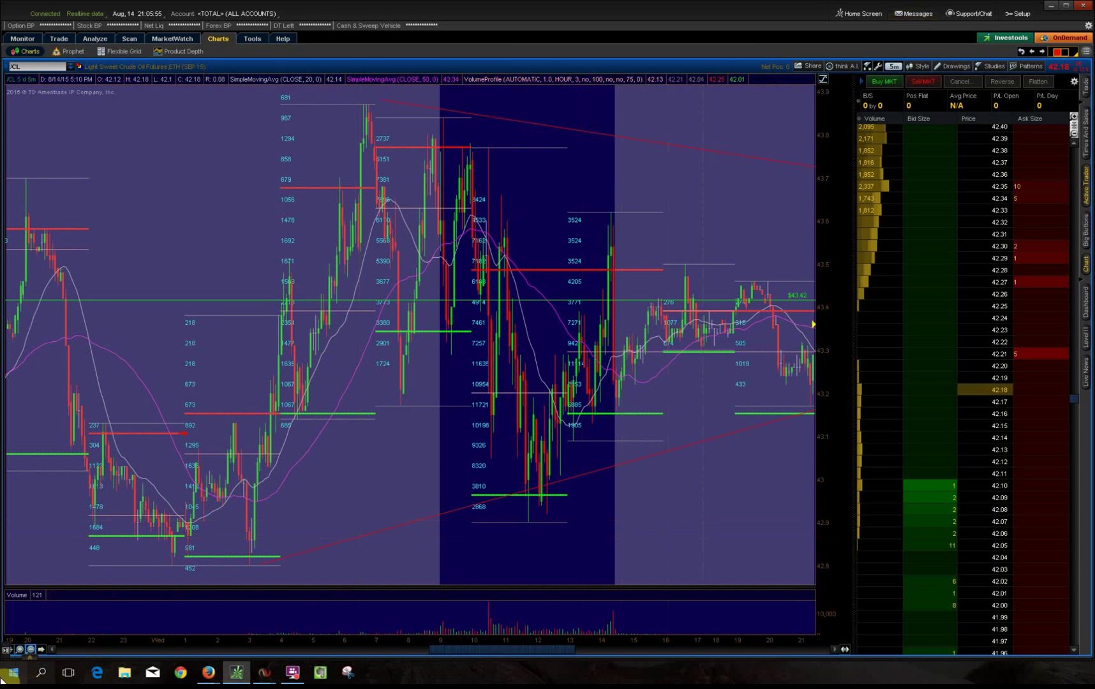
pyautogui.click(20, 649)
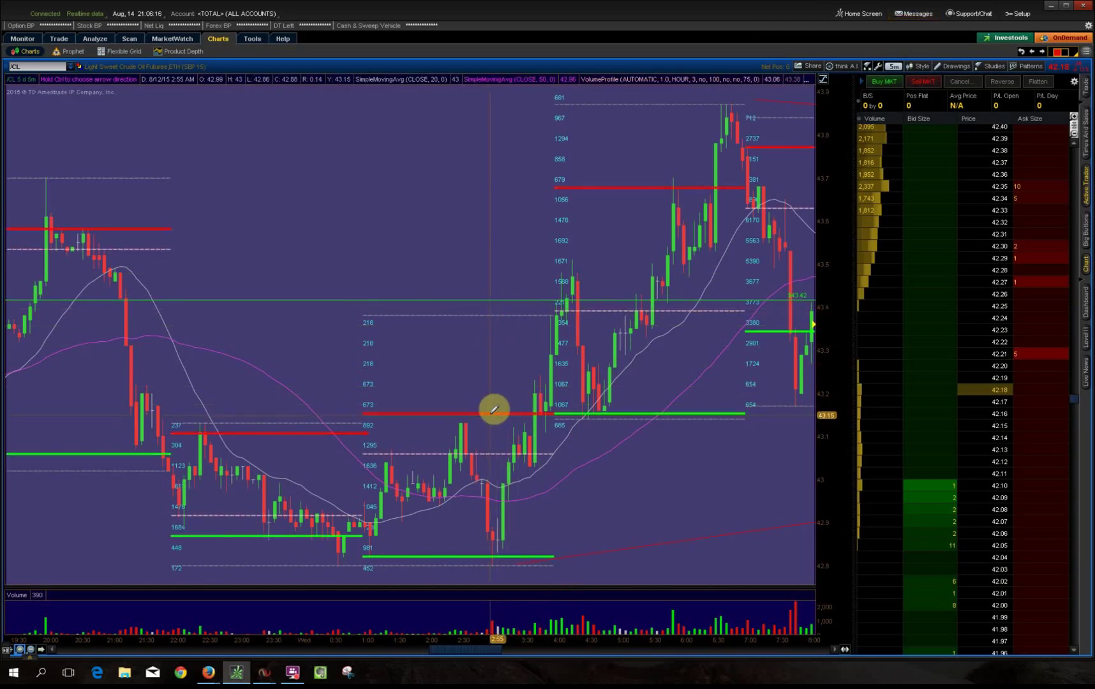
pyautogui.rightClick(370, 434)
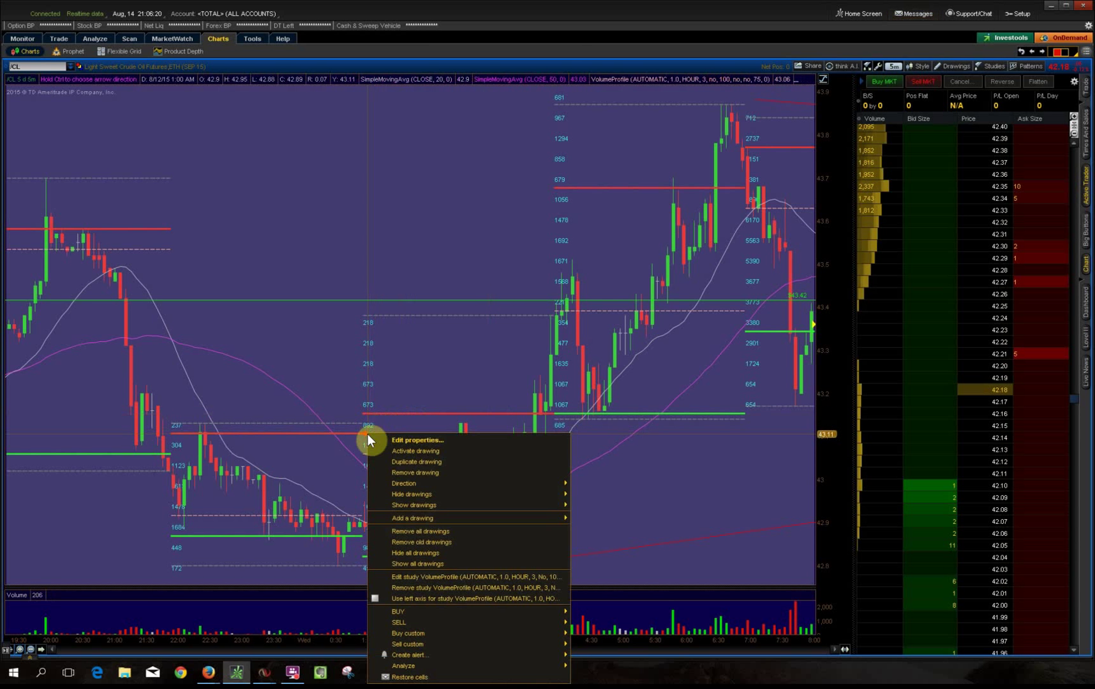
pyautogui.click(438, 467)
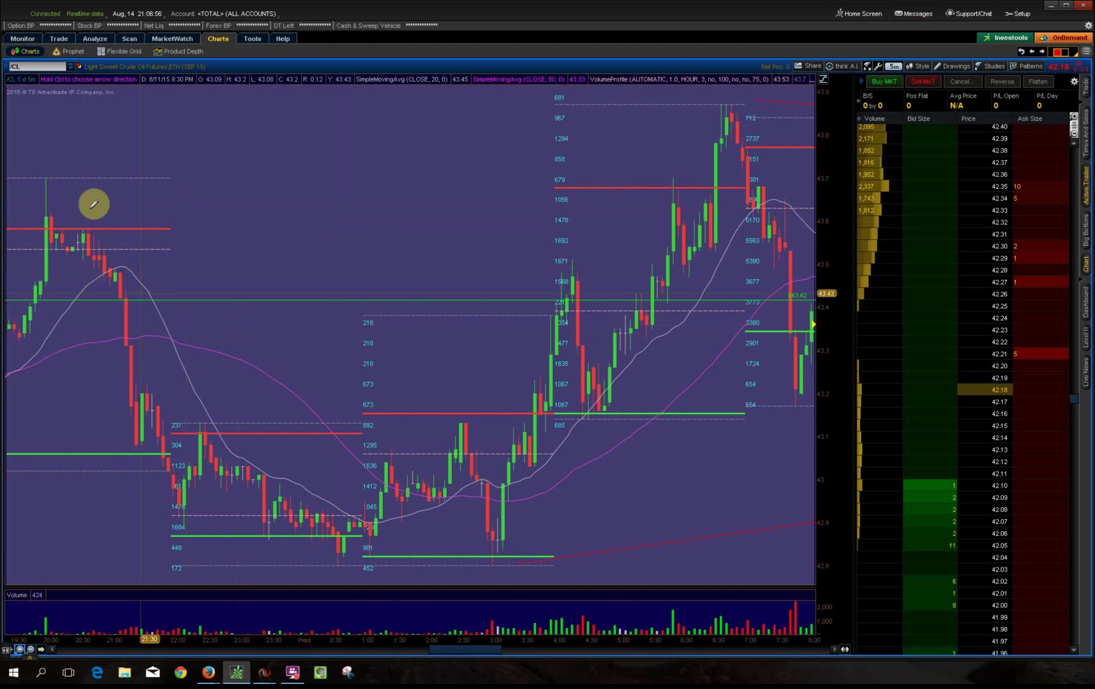
# Examine how the August 12 morning rally moves through the value area high and low levels from about 3:00 onward
pyautogui.click(30, 647)
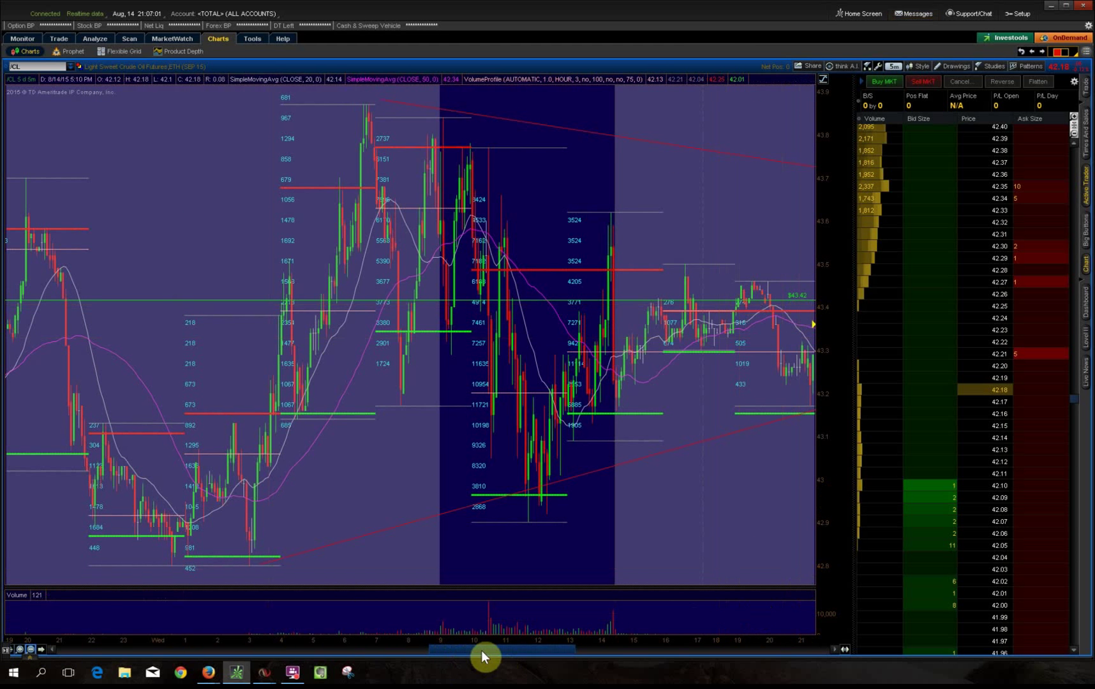
pyautogui.moveTo(503, 651); pyautogui.dragTo(439, 448)
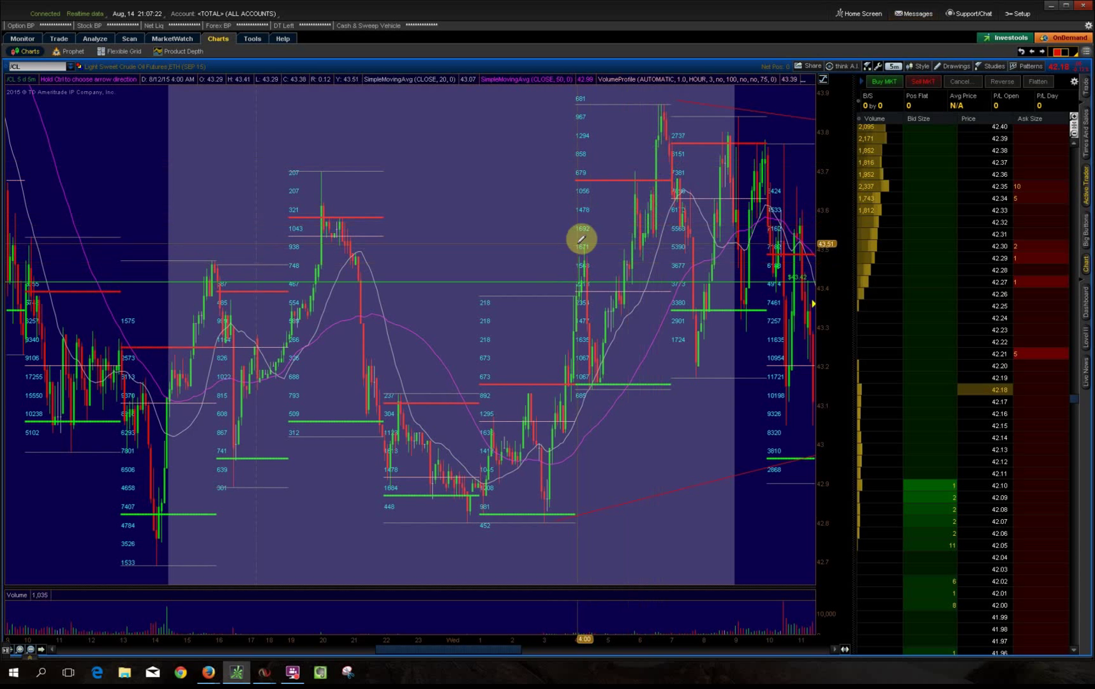
pyautogui.moveTo(529, 303); pyautogui.dragTo(724, 306)
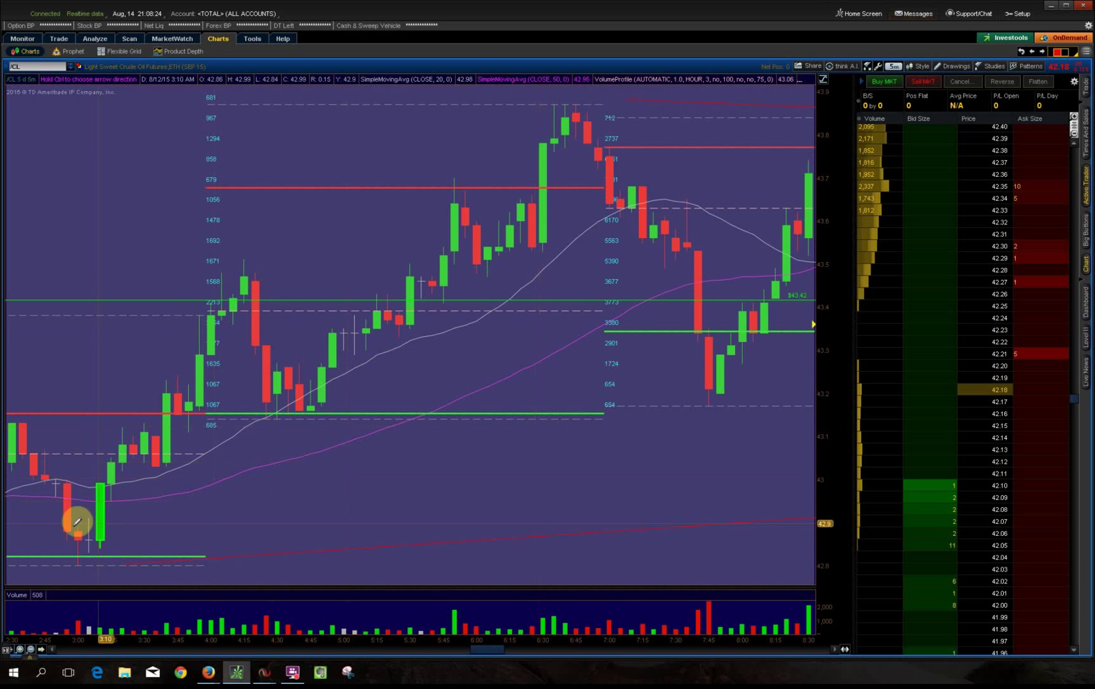
pyautogui.scroll(5, 107, 482)
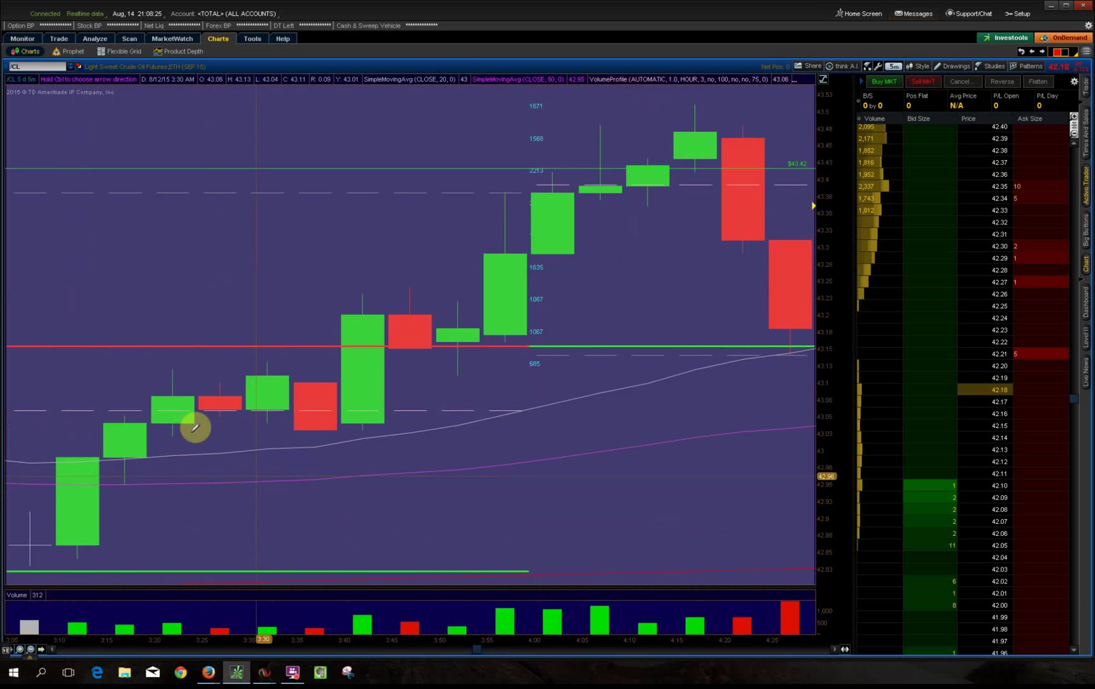
pyautogui.click(31, 649)
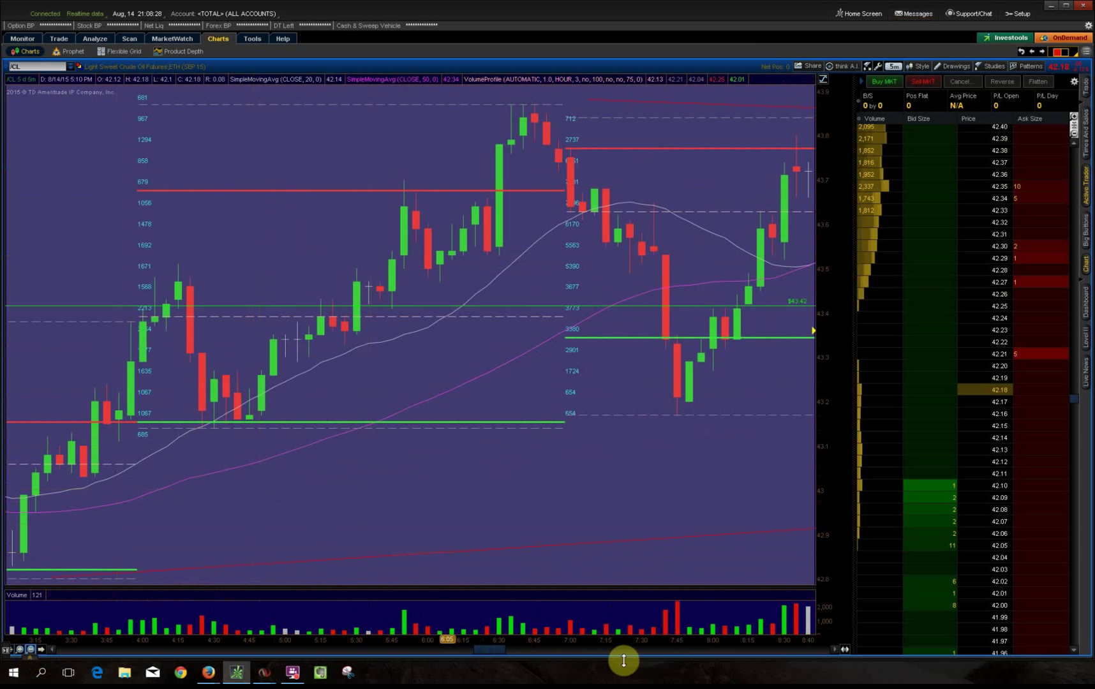
pyautogui.moveTo(497, 652); pyautogui.dragTo(482, 652)
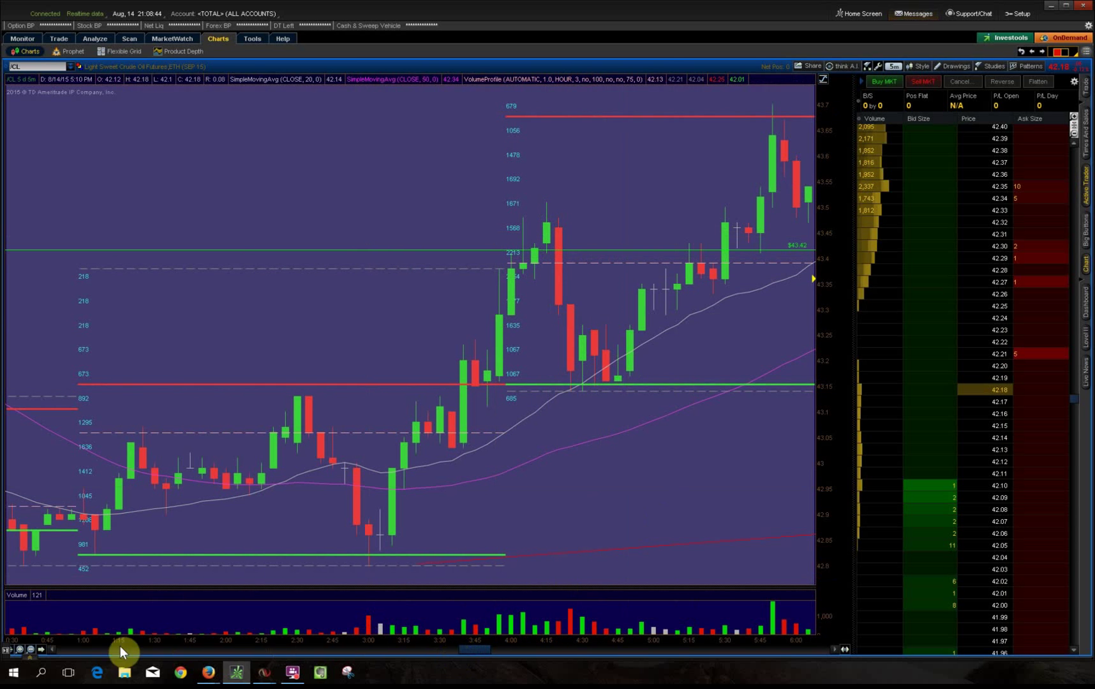
pyautogui.click(30, 649)
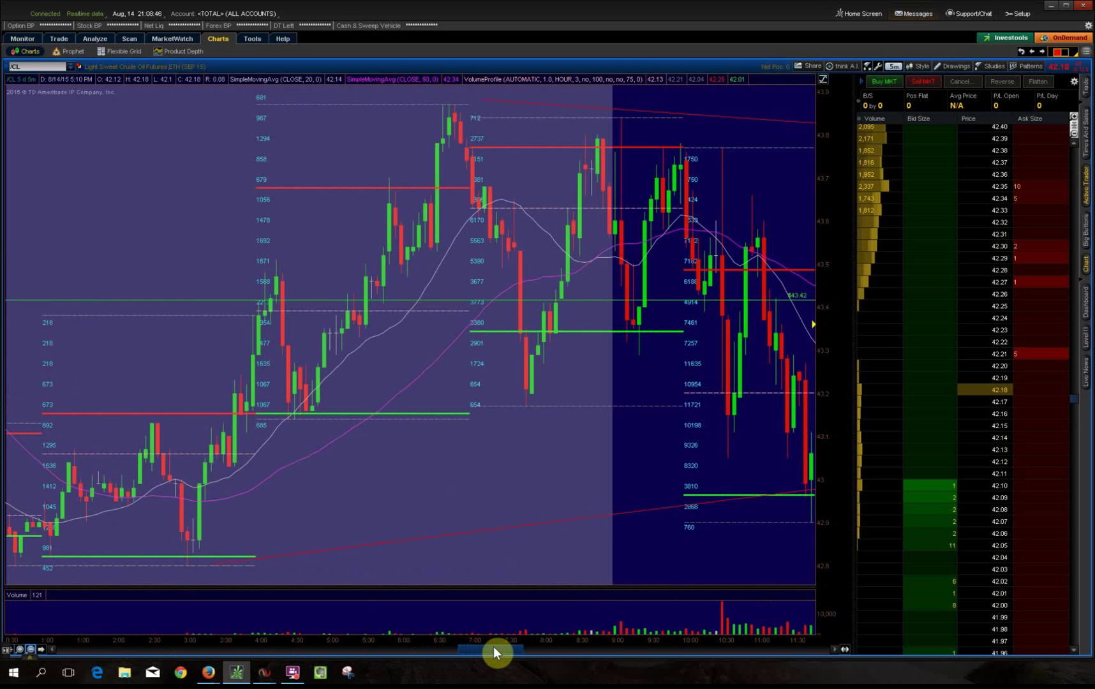
# Compare the August 13 decline and the following overnight session into August 14 with the three-hour value area levels
pyautogui.moveTo(494, 650); pyautogui.dragTo(627, 669)
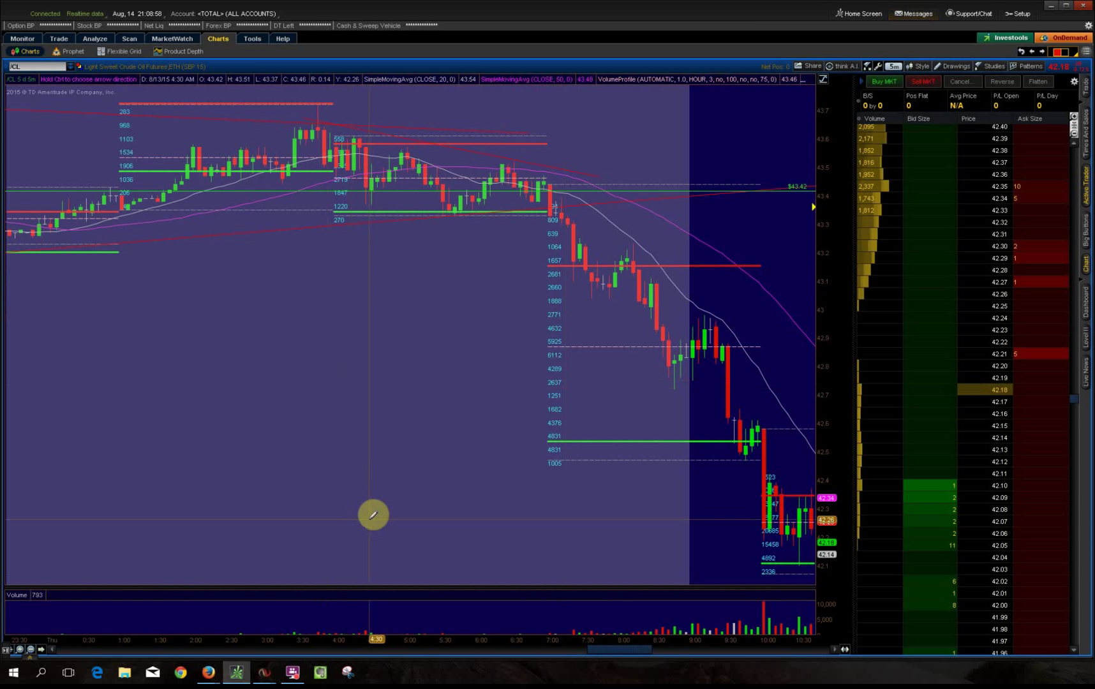
pyautogui.moveTo(624, 652)
pyautogui.mouseDown()
pyautogui.moveTo(601, 655)
pyautogui.moveTo(614, 656)
pyautogui.mouseUp()
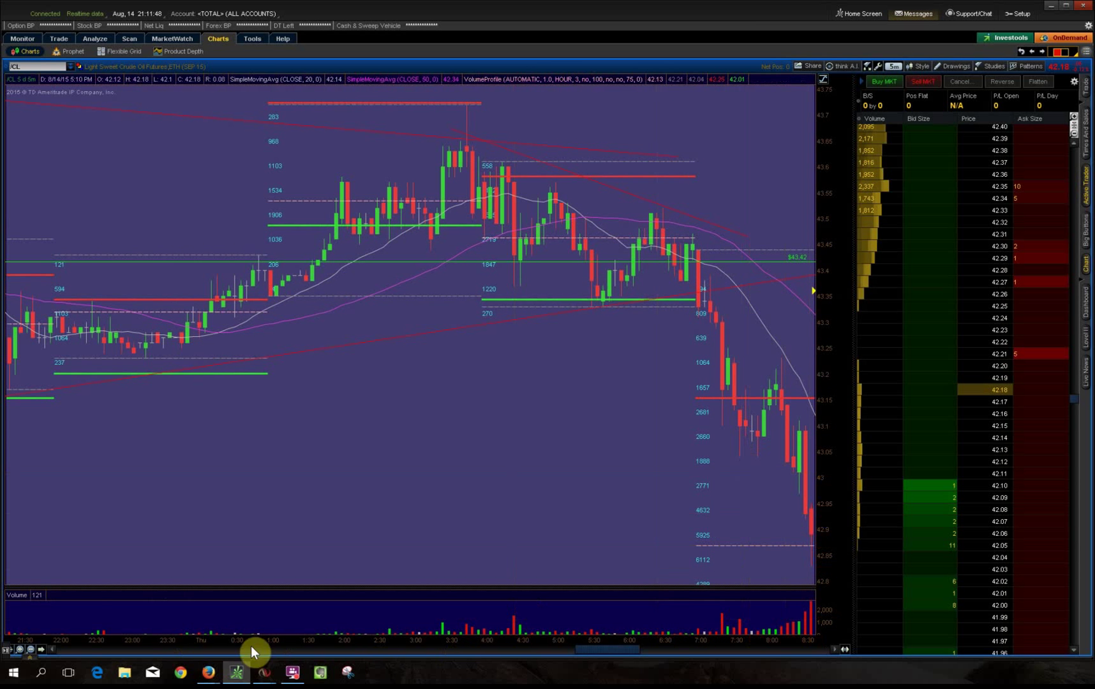
pyautogui.moveTo(611, 646); pyautogui.dragTo(620, 647)
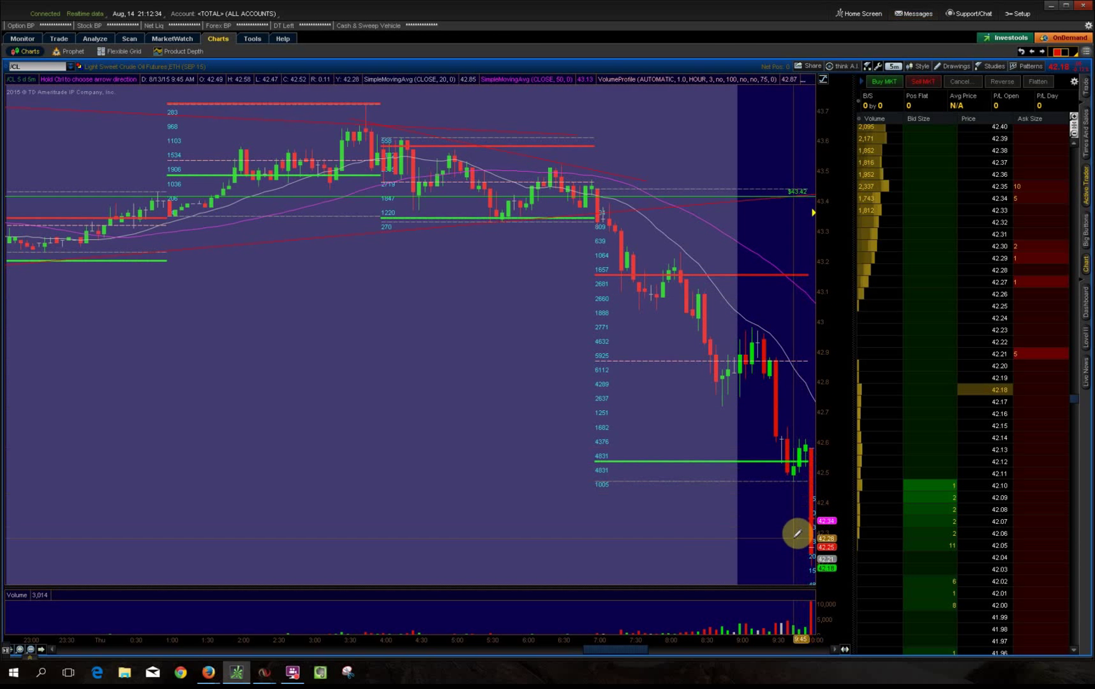
pyautogui.moveTo(603, 652); pyautogui.dragTo(626, 653)
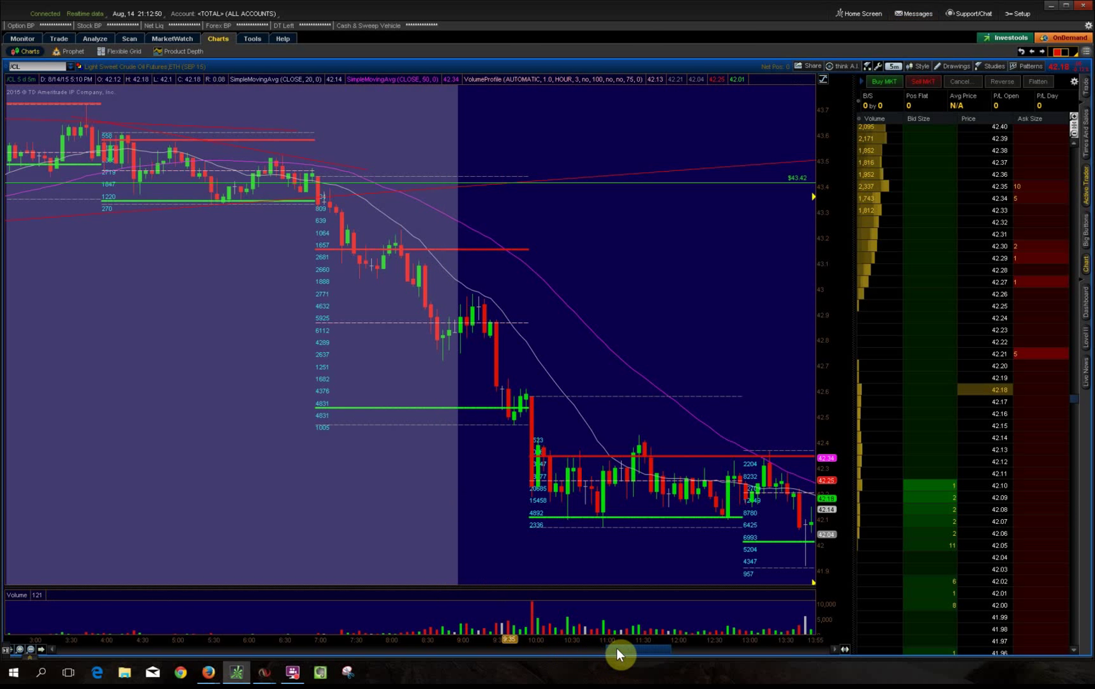
pyautogui.moveTo(618, 647); pyautogui.dragTo(716, 663)
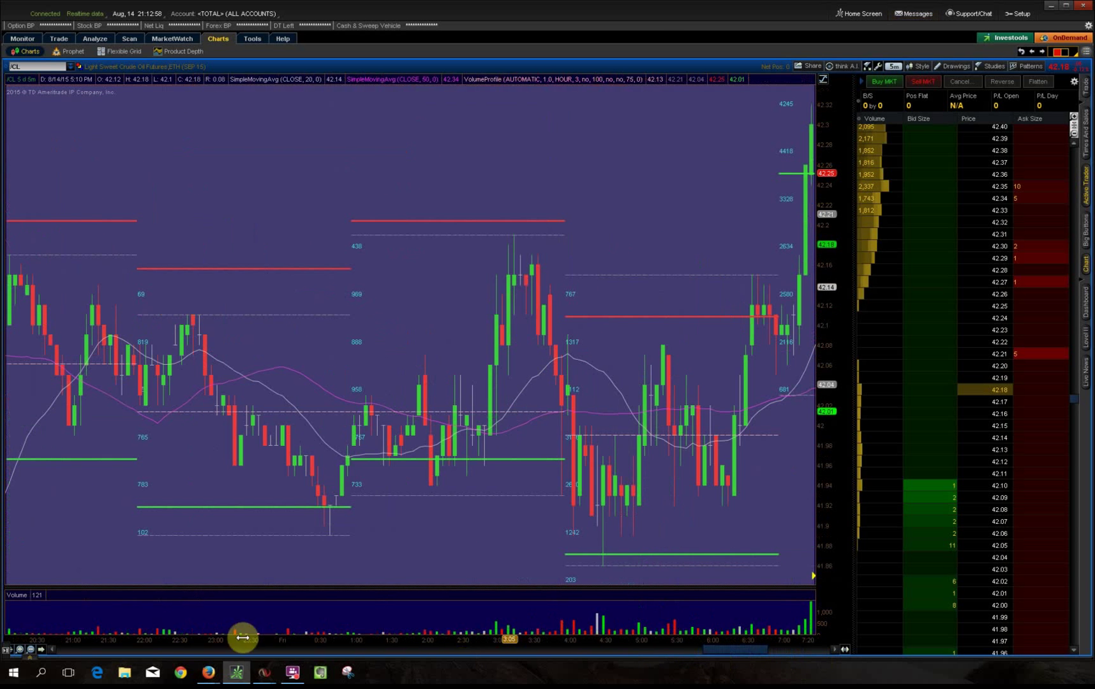
# Examine how the August 14 crude oil session, from the overnight range through the afternoon drop, trades against the value area levels
pyautogui.click(30, 649)
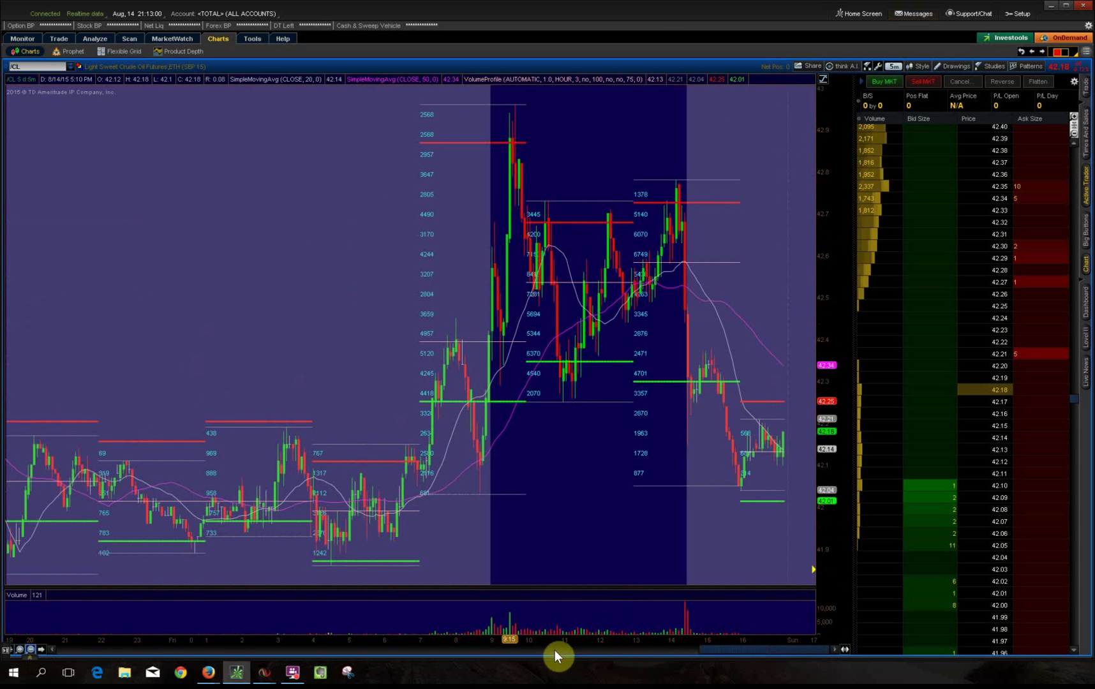
pyautogui.moveTo(765, 652); pyautogui.dragTo(735, 655)
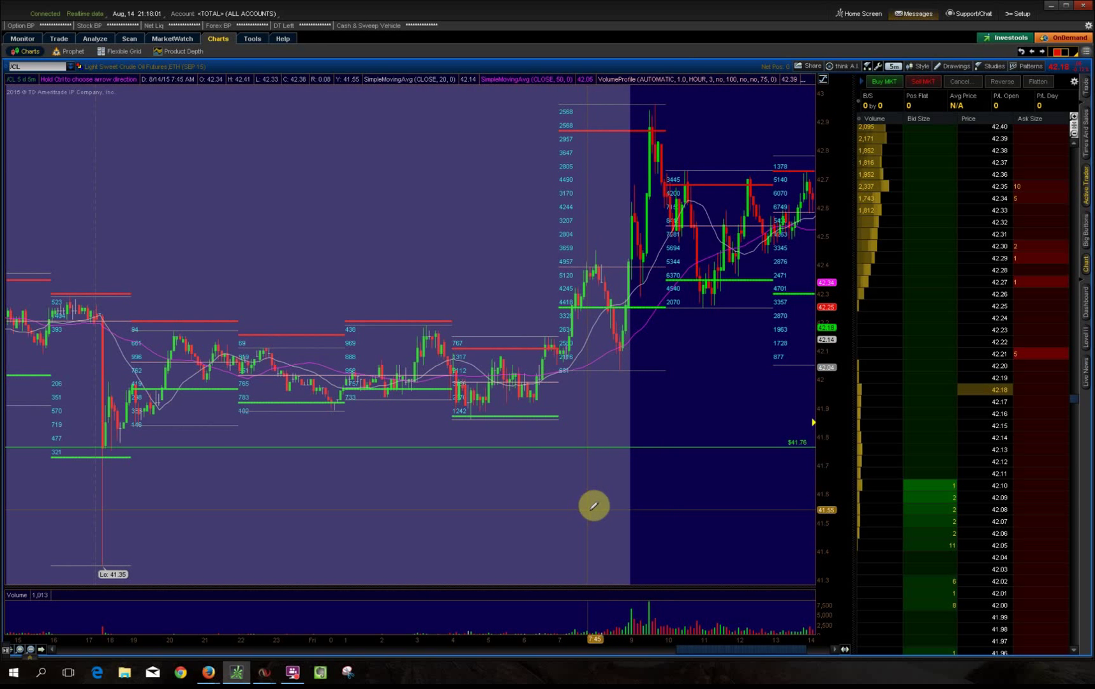
pyautogui.moveTo(772, 649); pyautogui.dragTo(828, 658)
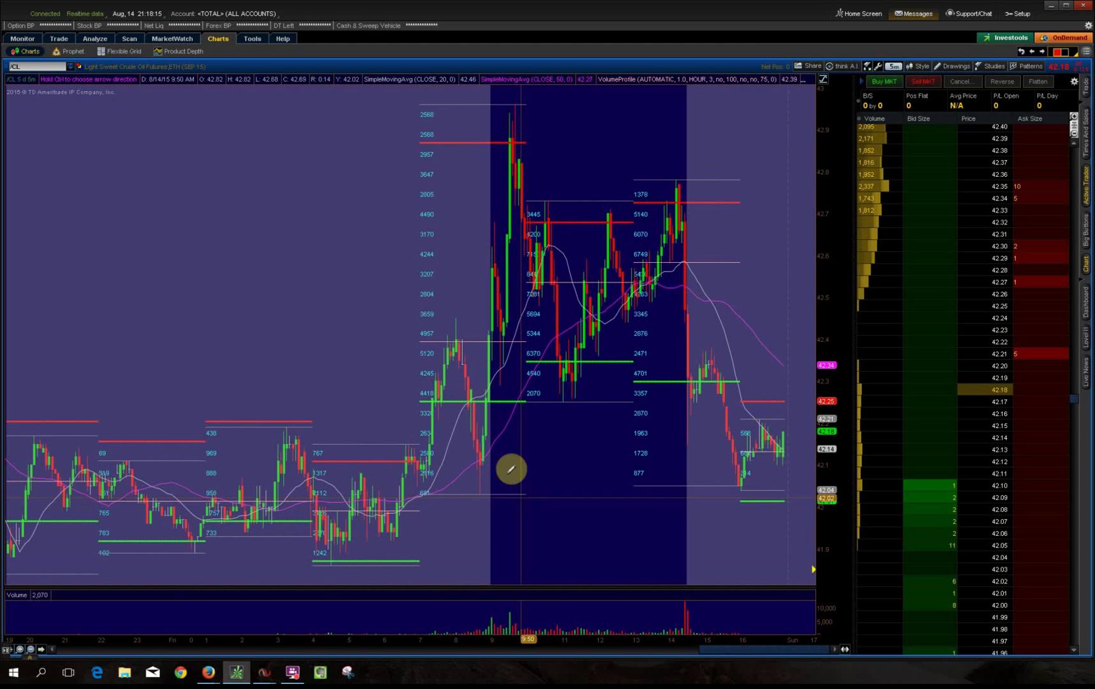
pyautogui.moveTo(749, 649); pyautogui.dragTo(722, 654)
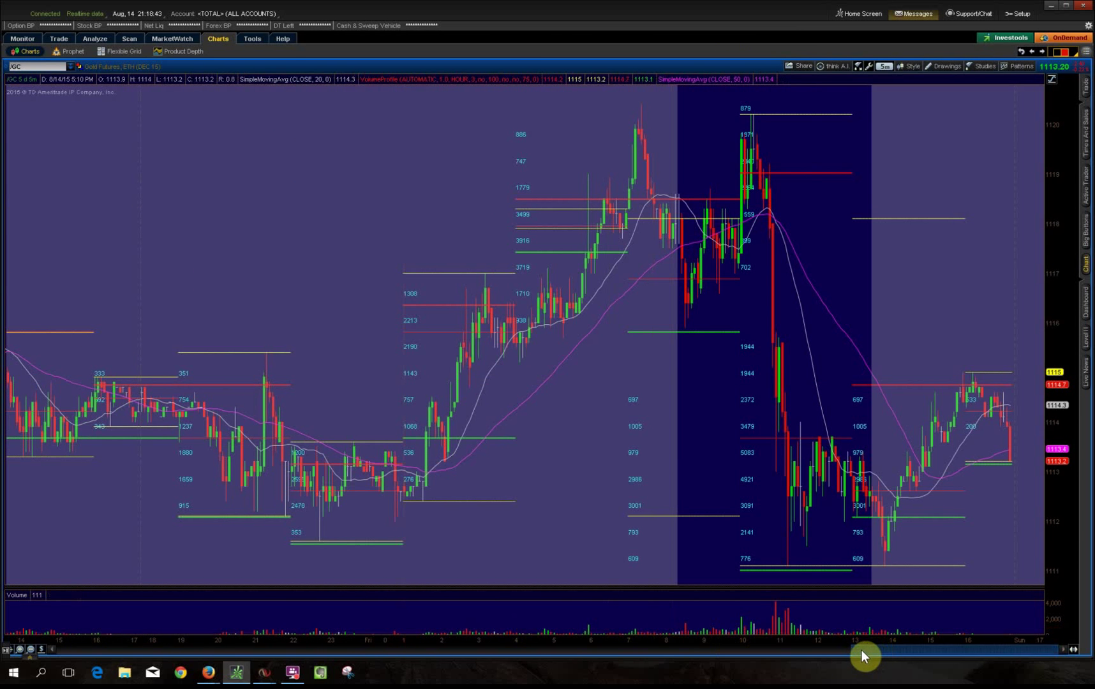
# Examine the August 12 to 14 gold futures sessions against their value area levels, and return to the maximized crude oil chart
pyautogui.moveTo(861, 651); pyautogui.dragTo(773, 657)
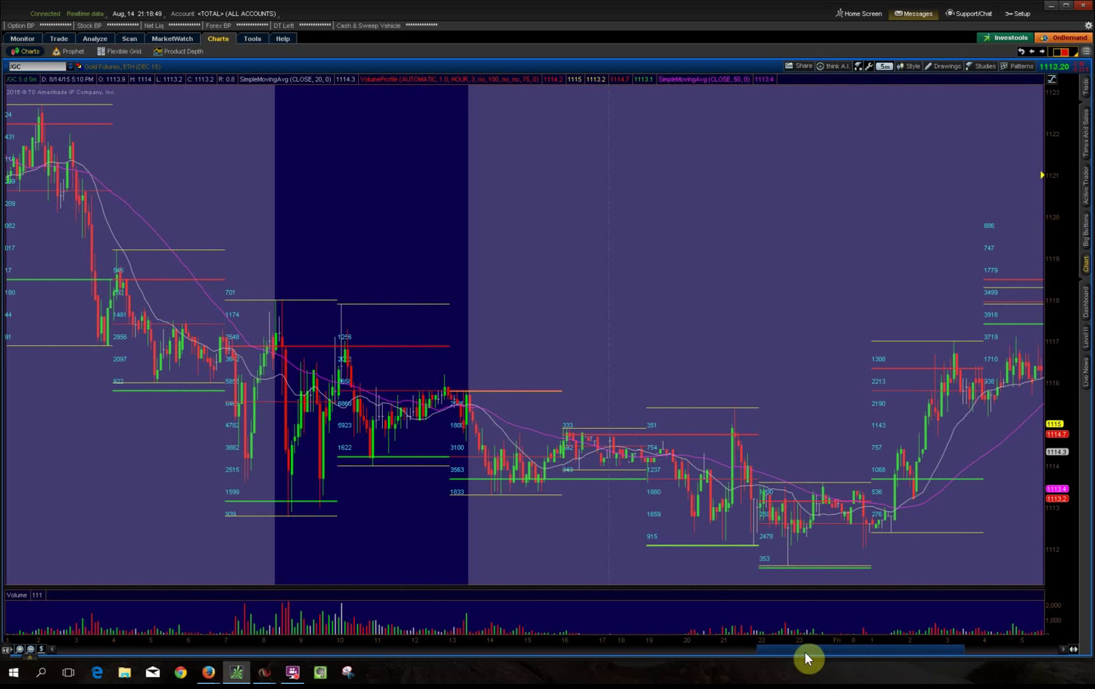
pyautogui.moveTo(829, 652); pyautogui.dragTo(687, 643)
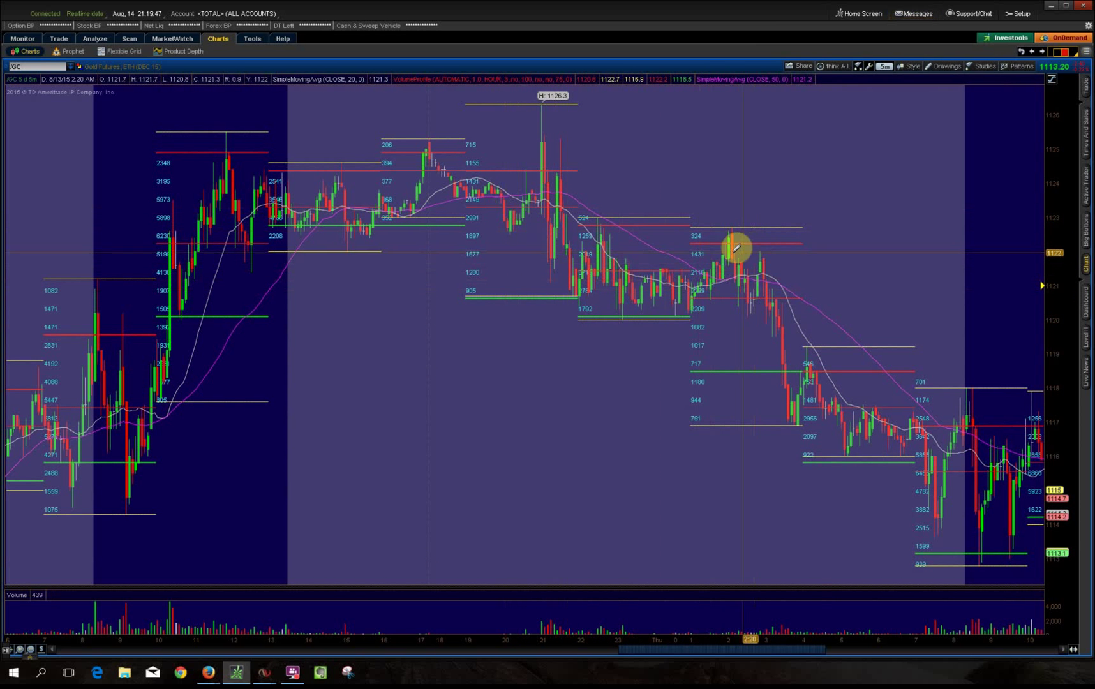
pyautogui.doubleClick(750, 71)
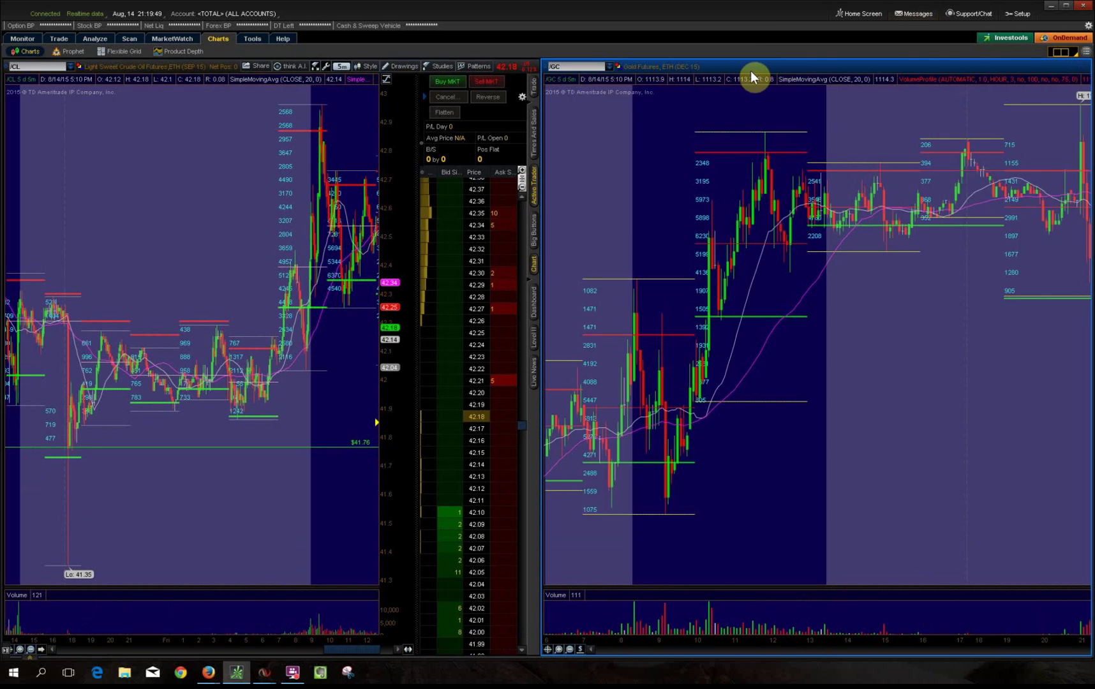
pyautogui.doubleClick(220, 65)
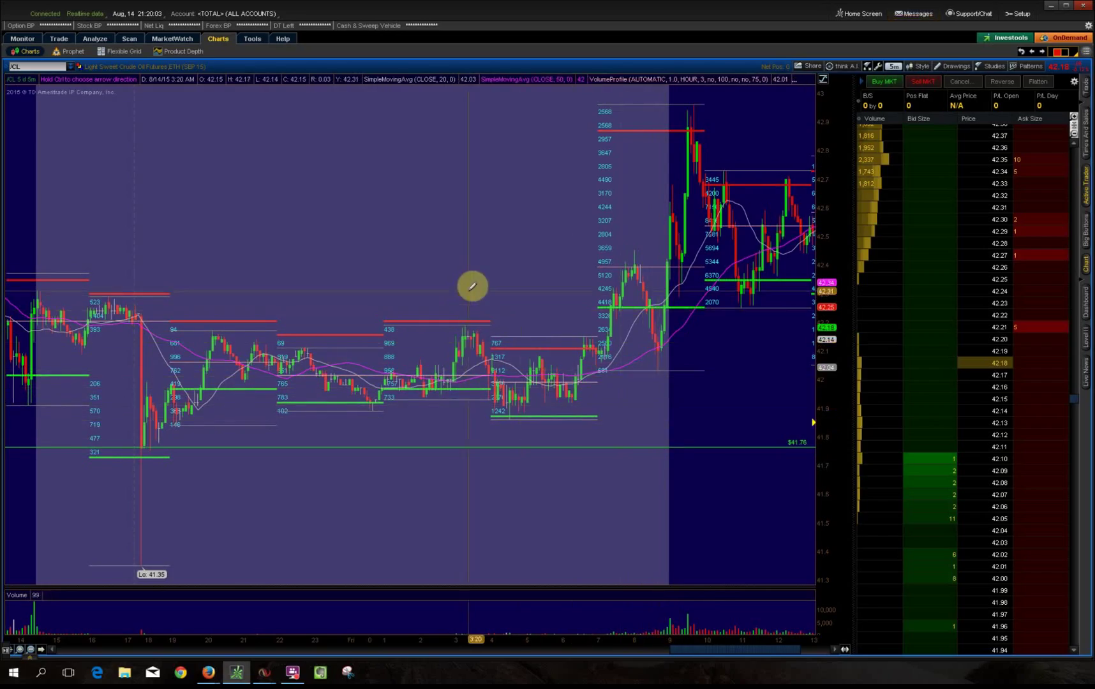
# In the flexible grid, set the E-mini S&P 500 chart to 5 days of 5-minute bars and enlarge the August 14 session
pyautogui.click(111, 51)
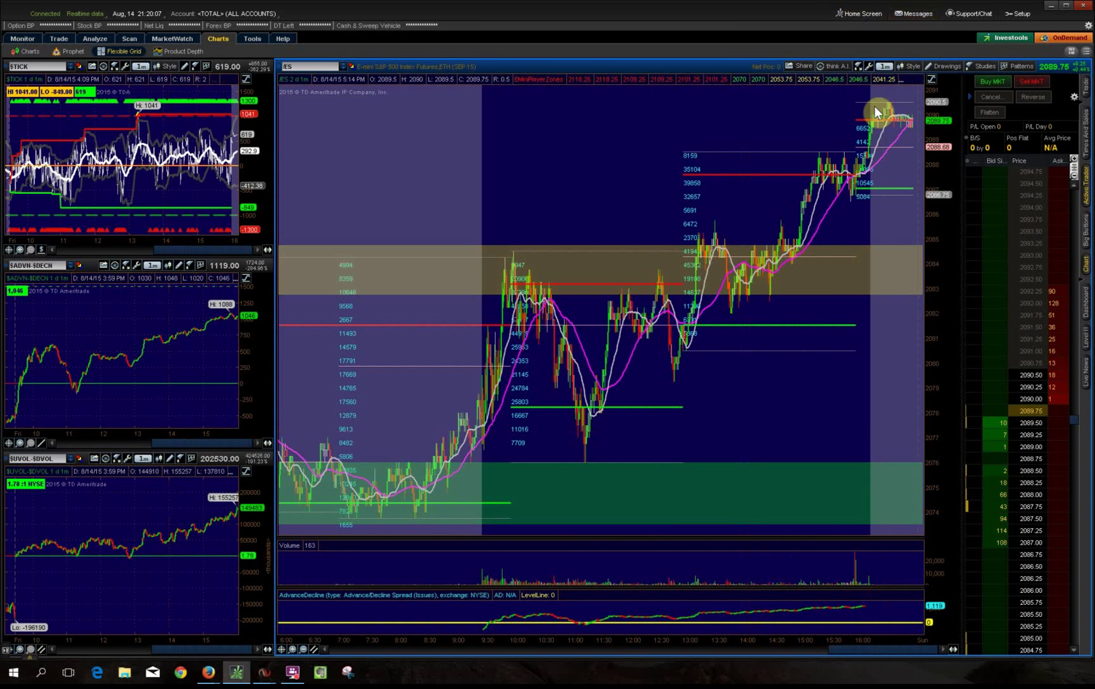
pyautogui.click(884, 66)
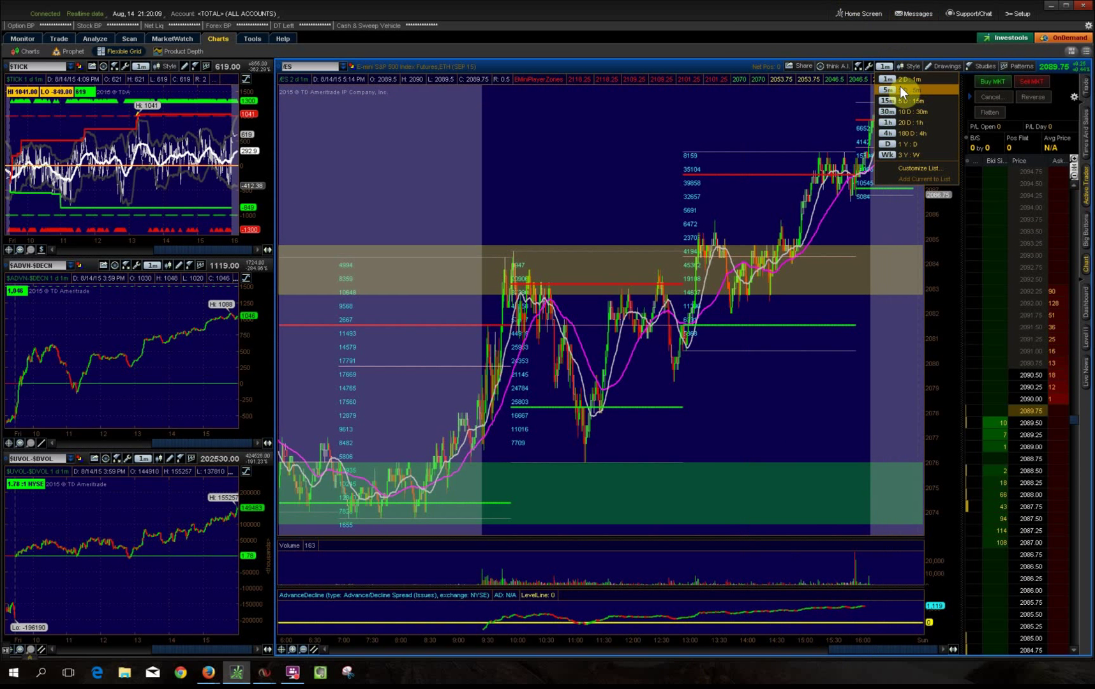
pyautogui.click(900, 89)
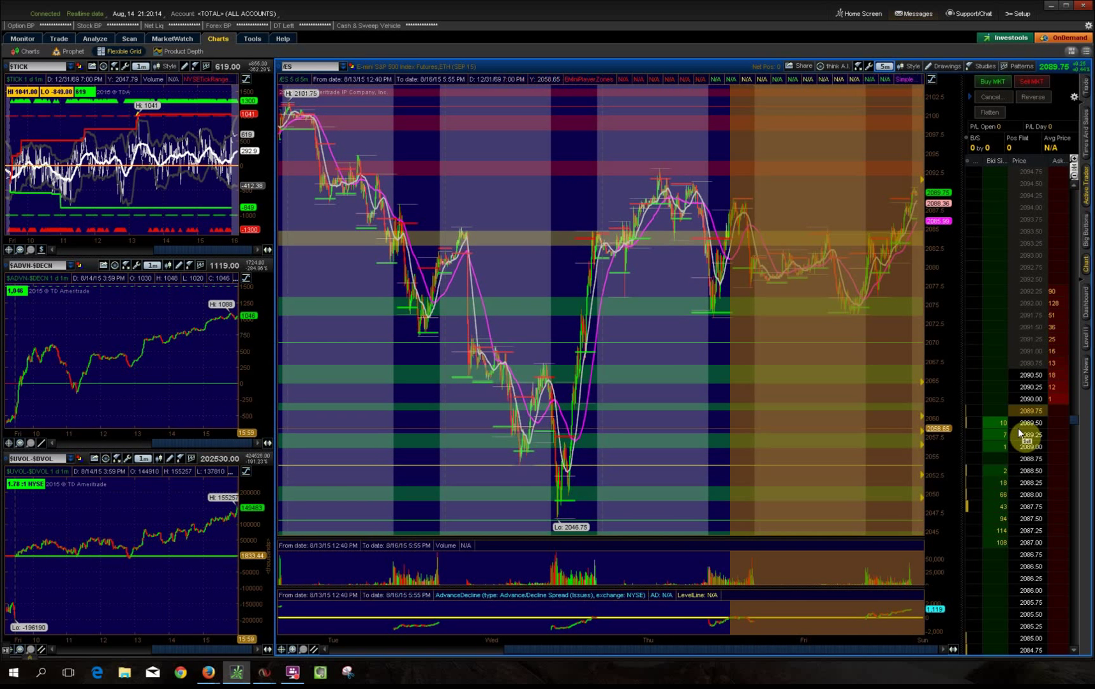
pyautogui.moveTo(1019, 433); pyautogui.dragTo(1021, 435)
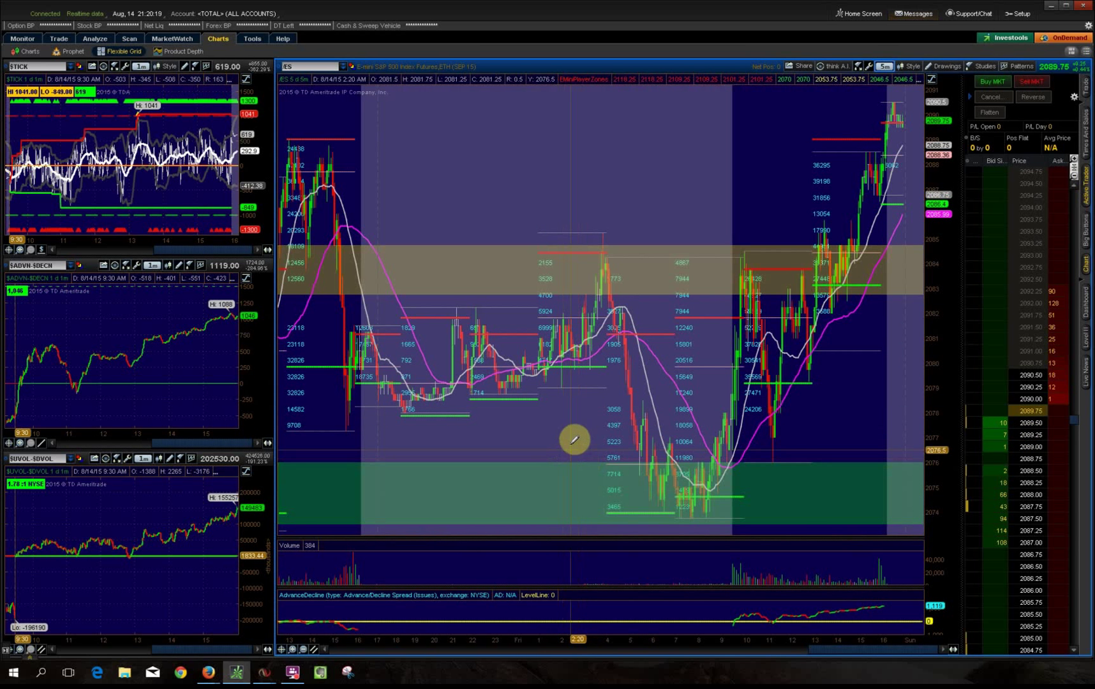
pyautogui.click(308, 650)
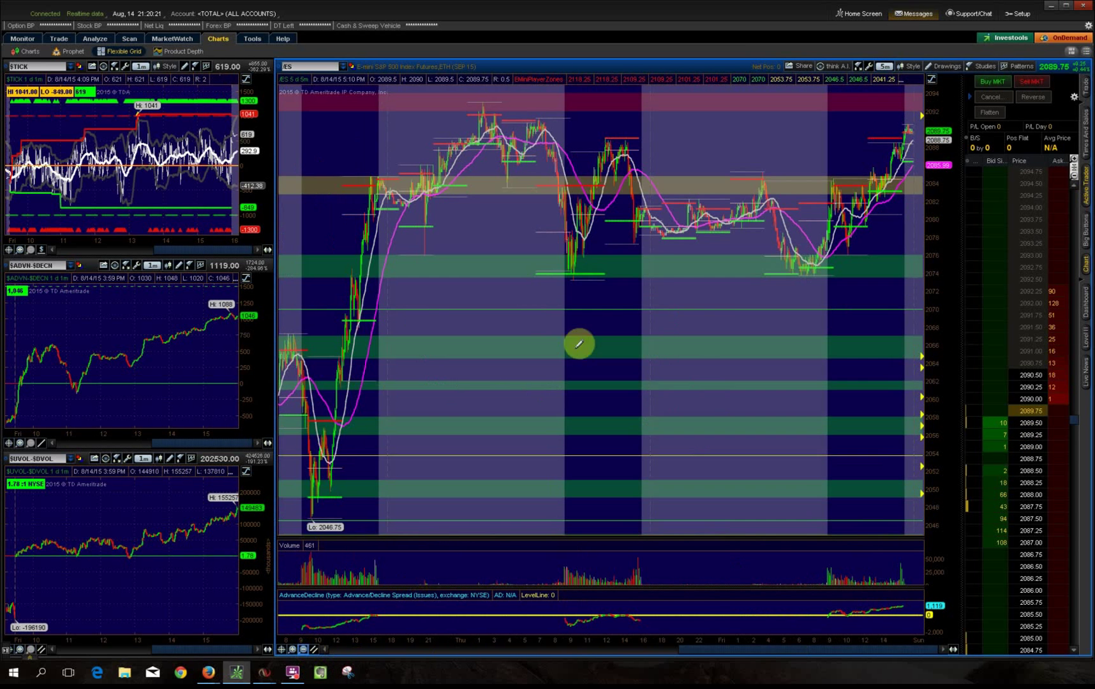
pyautogui.moveTo(632, 298); pyautogui.dragTo(906, 396)
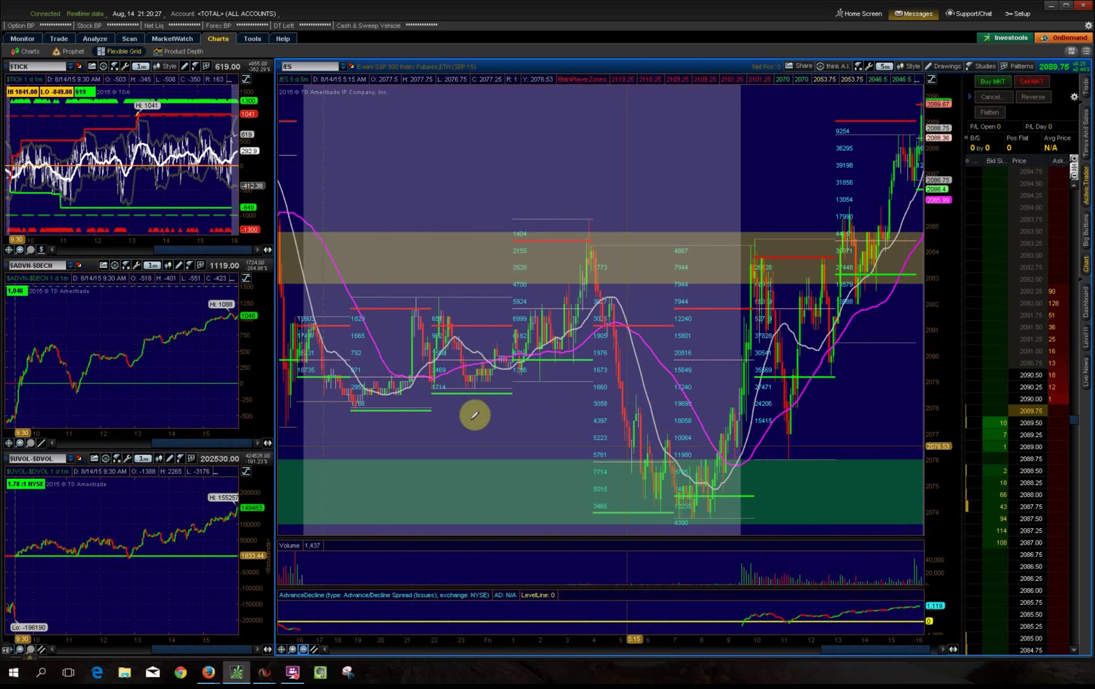
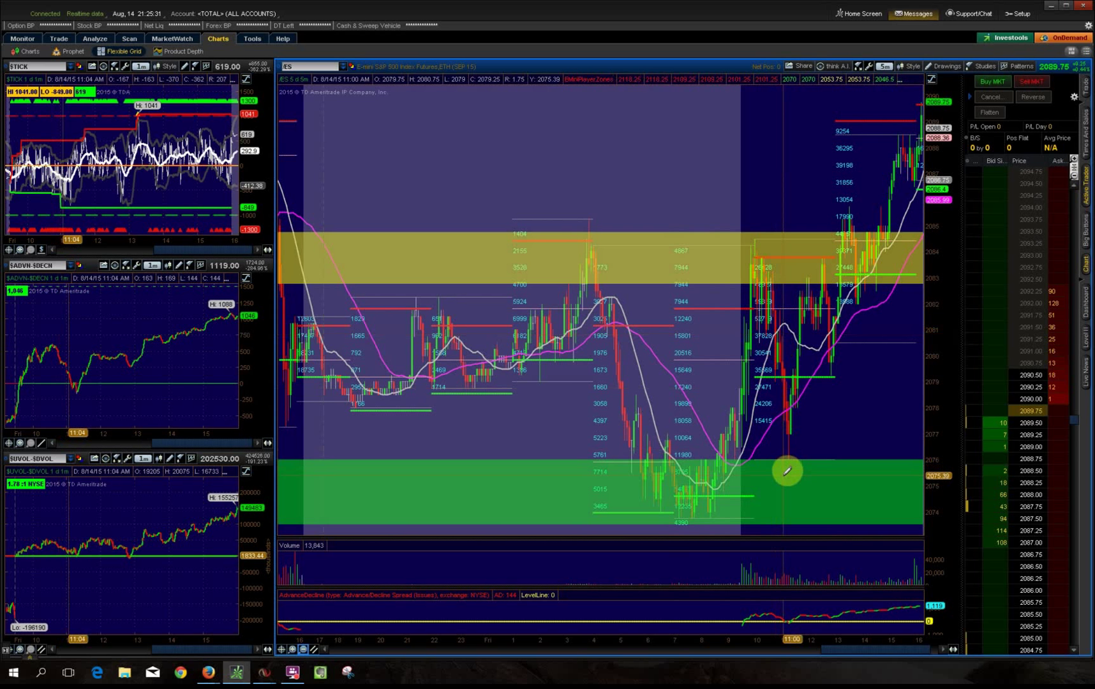
# Compare the August 13 and August 14 E-mini S&P 500 sessions with their value area levels and the shaded price zones
pyautogui.moveTo(859, 654); pyautogui.dragTo(743, 659)
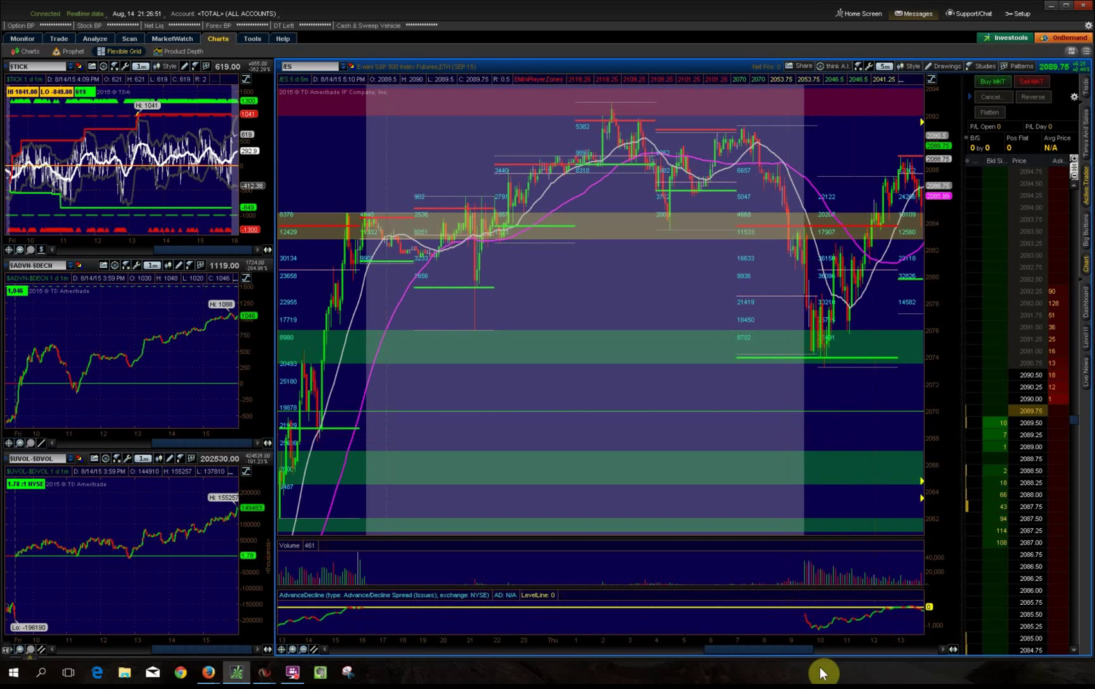
pyautogui.moveTo(795, 649); pyautogui.dragTo(829, 651)
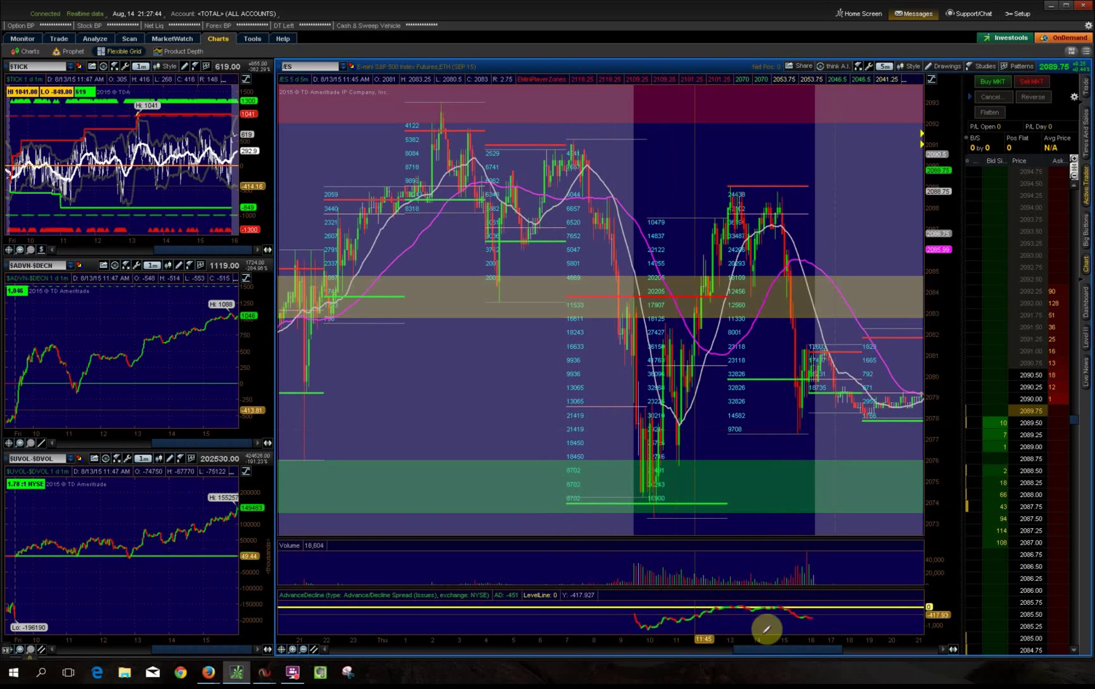
pyautogui.moveTo(805, 649); pyautogui.dragTo(1014, 674)
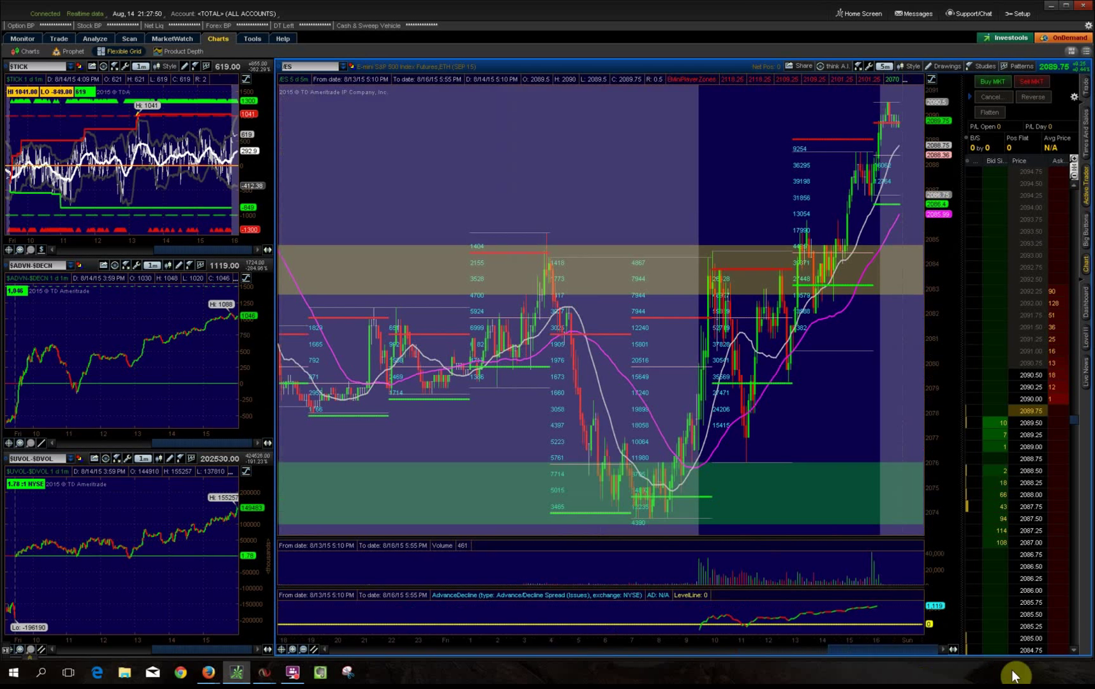